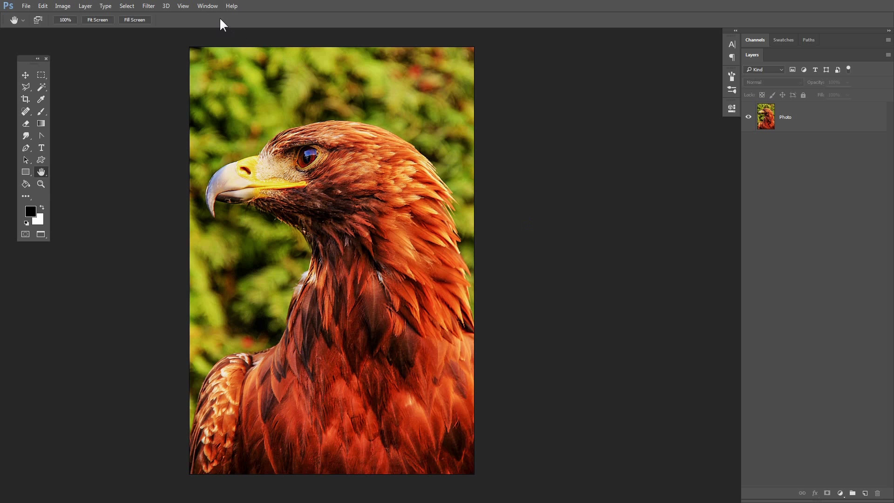
- Load the Abstract Low Poly .atn file into the Actions panel and expand the set
{"action": "left_click", "coordinate": [208, 7]}
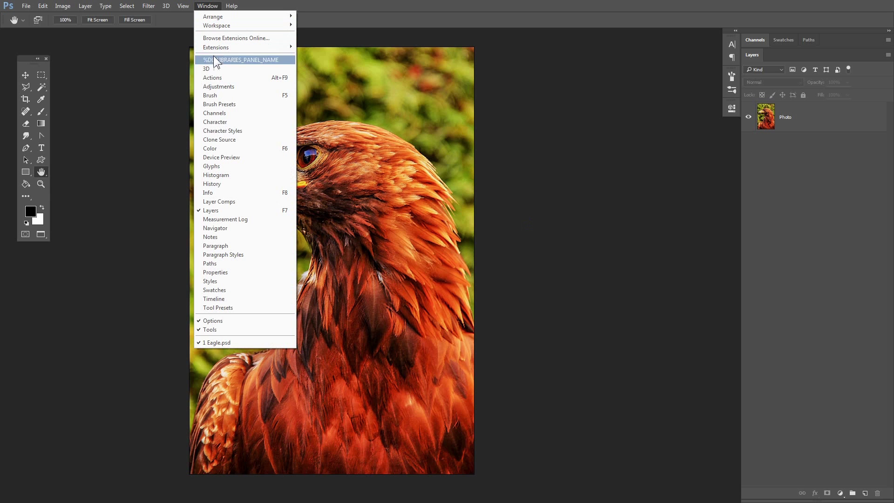
{"action": "left_click", "coordinate": [226, 79]}
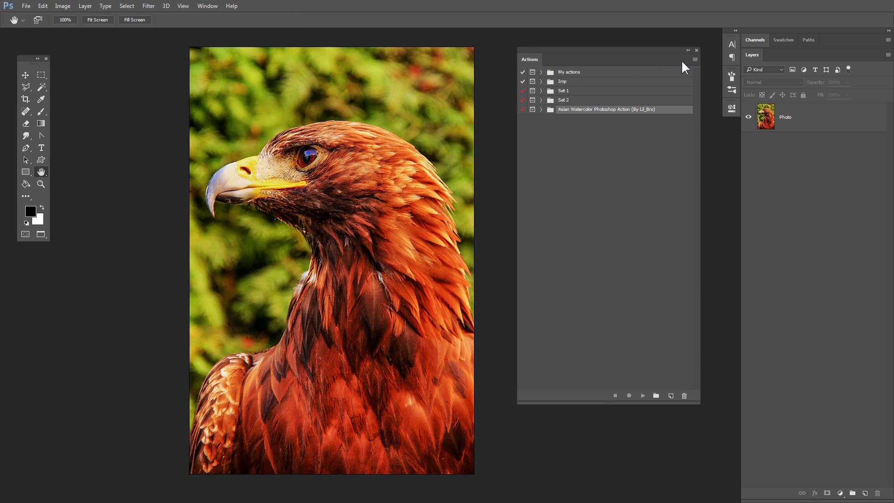
{"action": "left_click", "coordinate": [695, 60]}
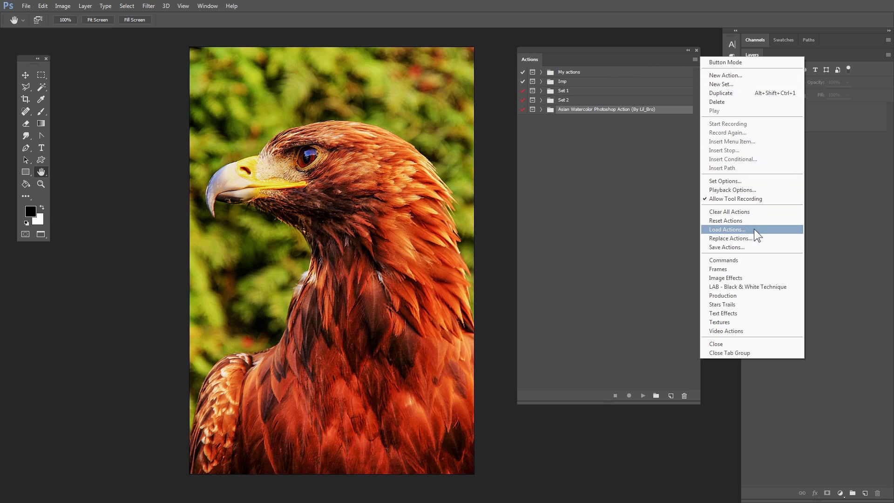
{"action": "left_click", "coordinate": [754, 229]}
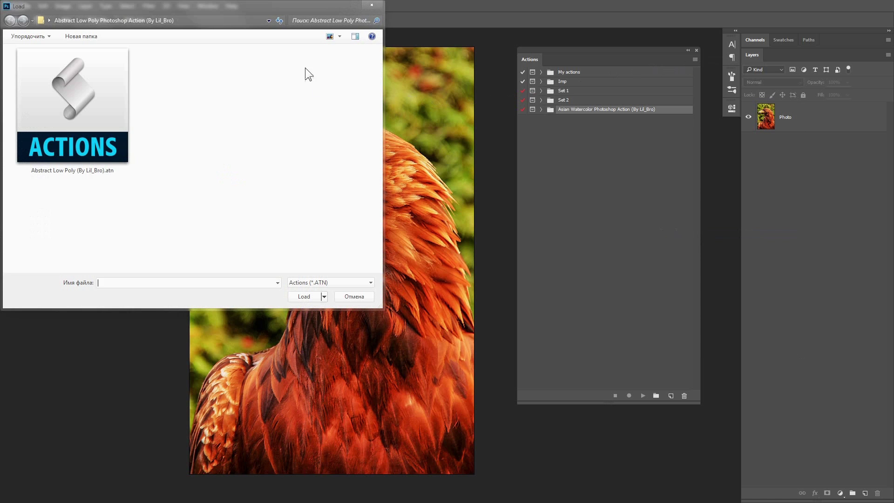
{"action": "left_click_drag", "start_coordinate": [286, 7], "coordinate": [369, 53]}
{"action": "left_click", "coordinate": [203, 151]}
{"action": "double_click", "coordinate": [202, 152]}
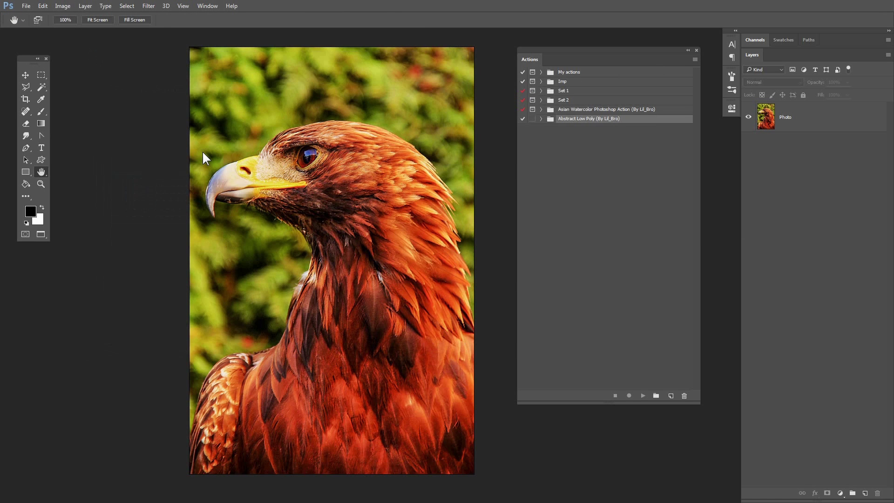
{"action": "left_click", "coordinate": [541, 120]}
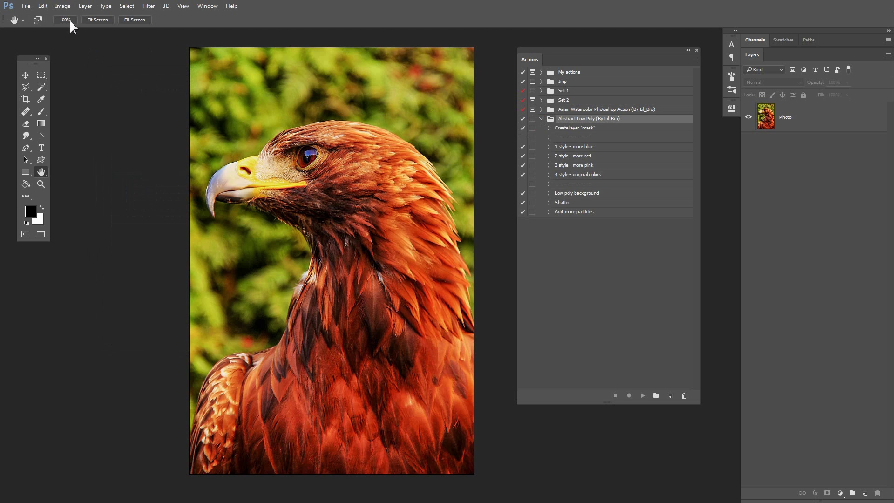
{"action": "left_click", "coordinate": [45, 4]}
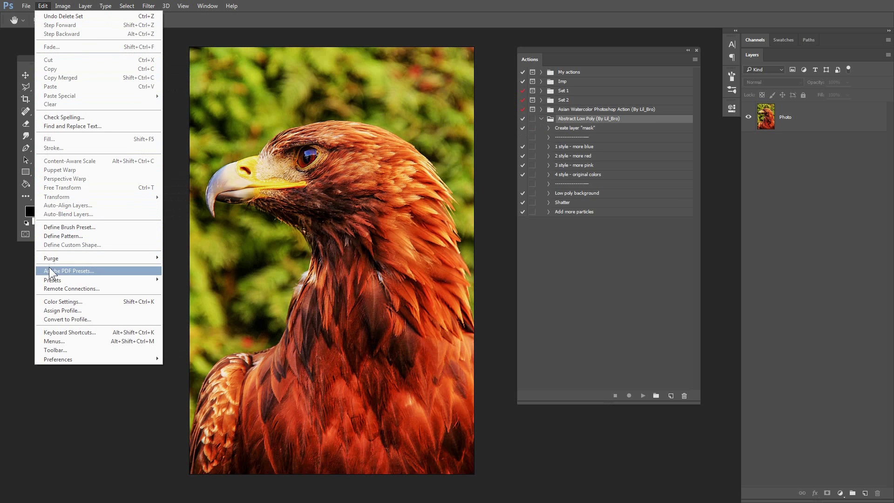
{"action": "mouse_move", "coordinate": [97, 280]}
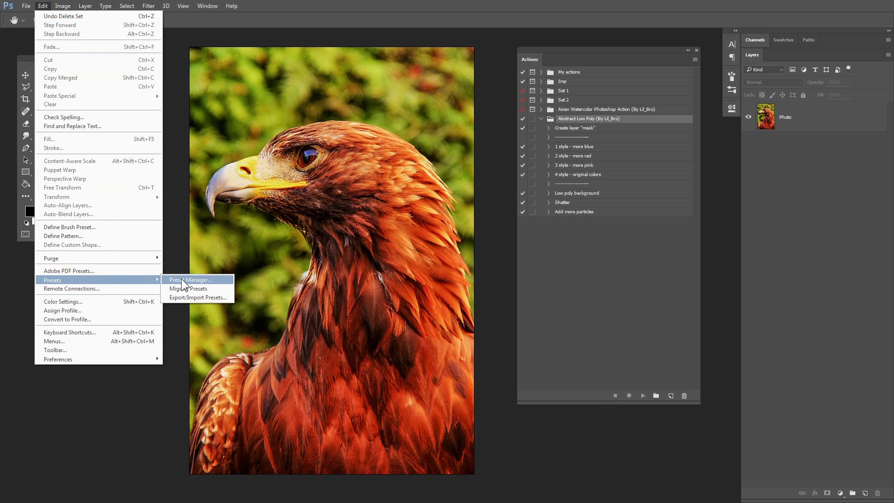
- Load the Abstract low poly .abr brush file through the Preset Manager
{"action": "left_click", "coordinate": [216, 279]}
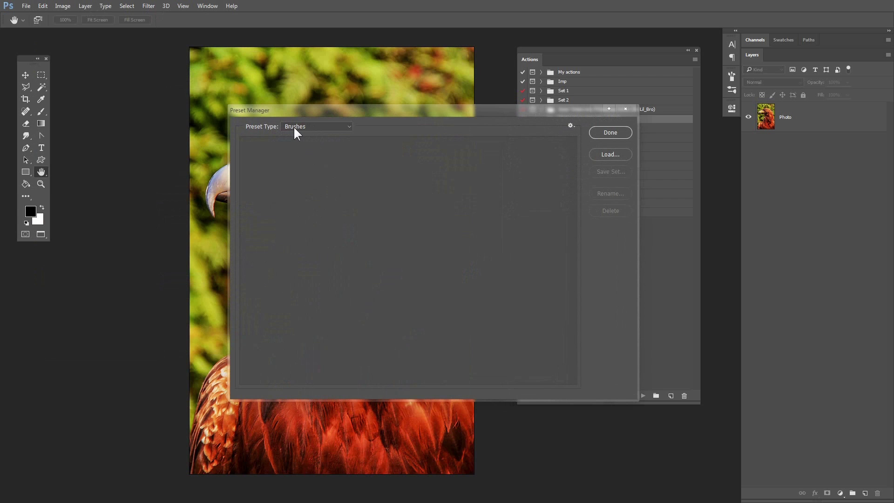
{"action": "left_click", "coordinate": [603, 155]}
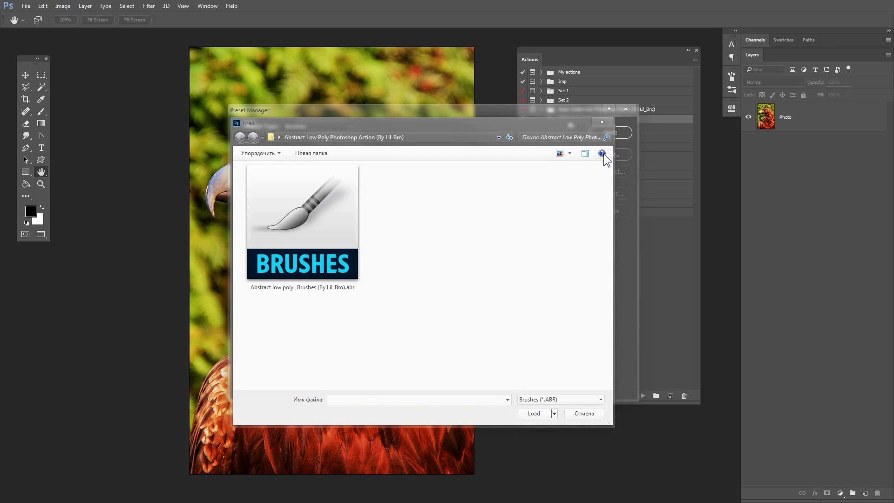
{"action": "double_click", "coordinate": [349, 232]}
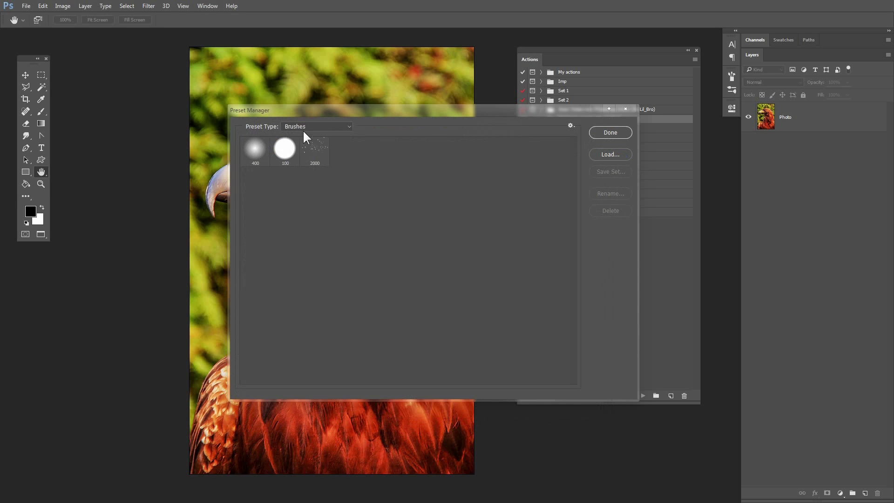
- Switch the preset type to Patterns and load the Abstract low poly .pat file
{"action": "left_click", "coordinate": [305, 126]}
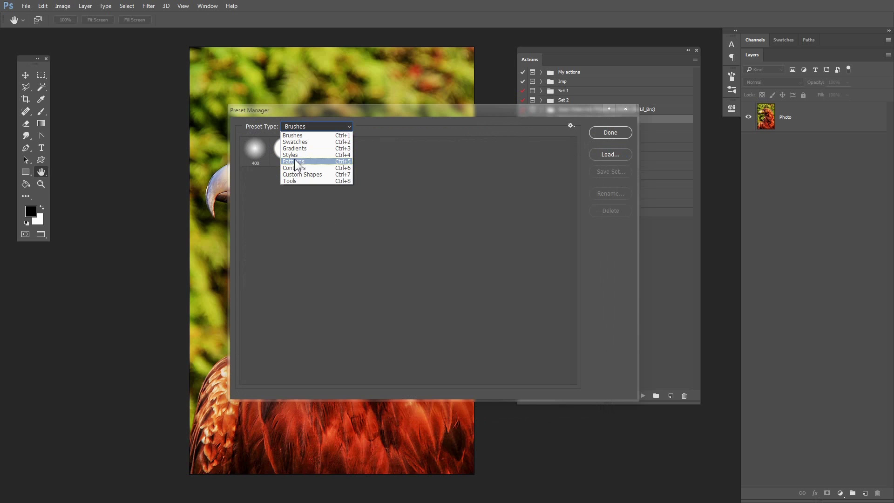
{"action": "left_click", "coordinate": [322, 161]}
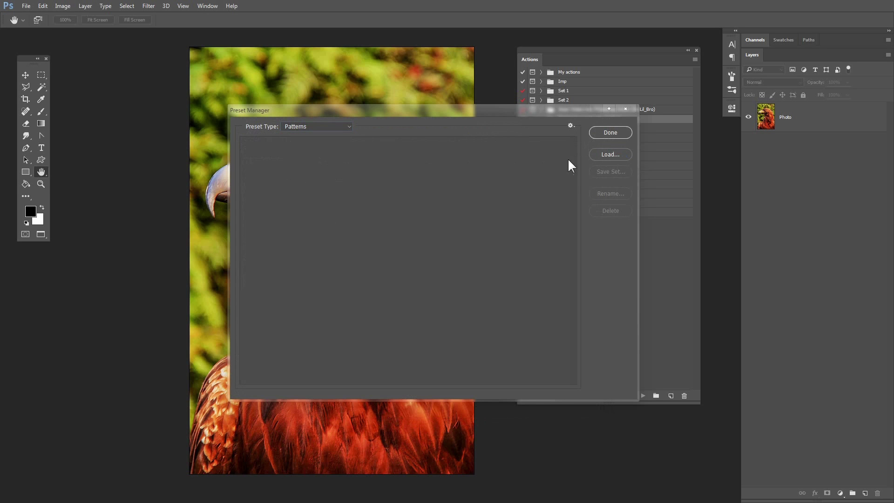
{"action": "left_click", "coordinate": [601, 155]}
{"action": "double_click", "coordinate": [330, 224]}
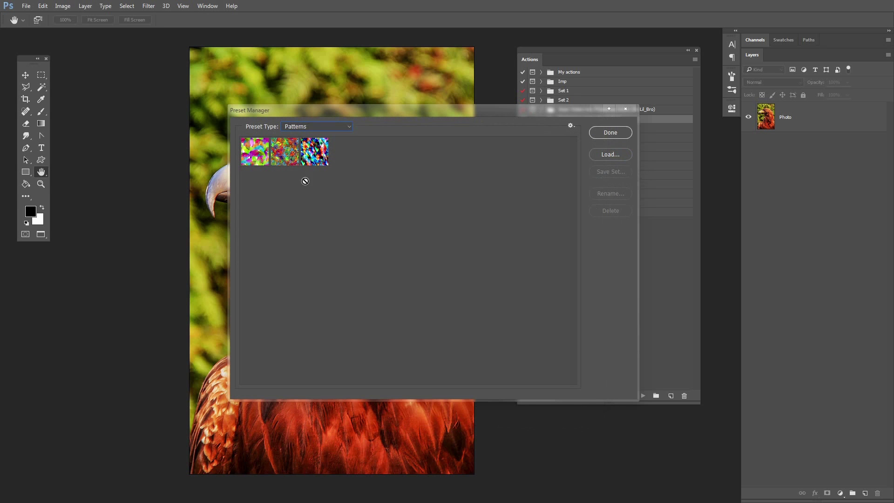
{"action": "left_click", "coordinate": [604, 132]}
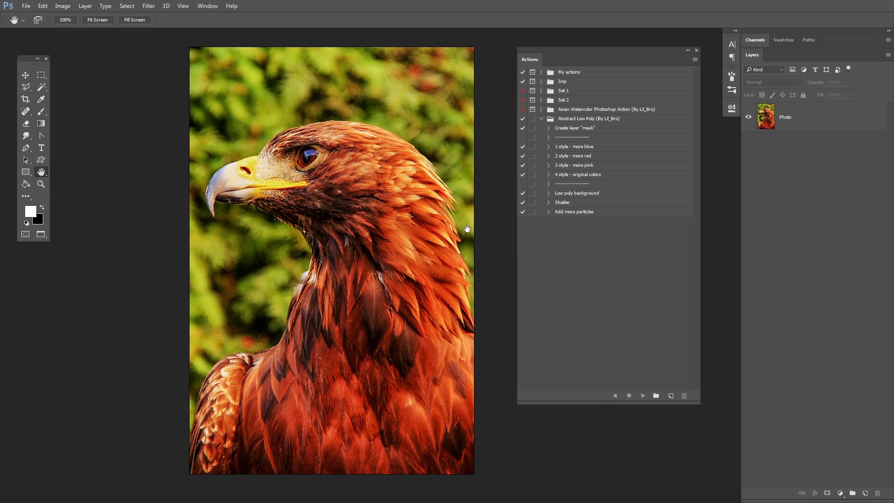
- Verify RGB 8-bit mode, pick the Brush tool, and play the Create layer "mask" action
{"action": "left_click", "coordinate": [68, 6]}
{"action": "mouse_move", "coordinate": [70, 16]}
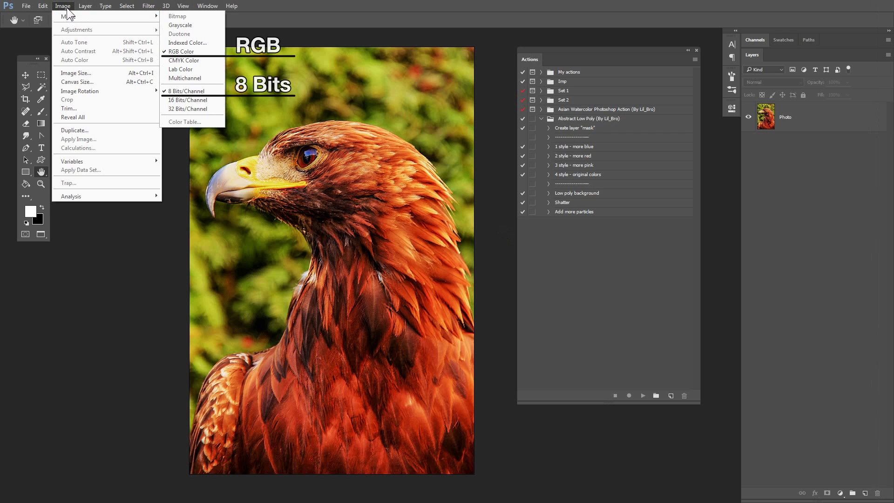
{"action": "left_click", "coordinate": [68, 7]}
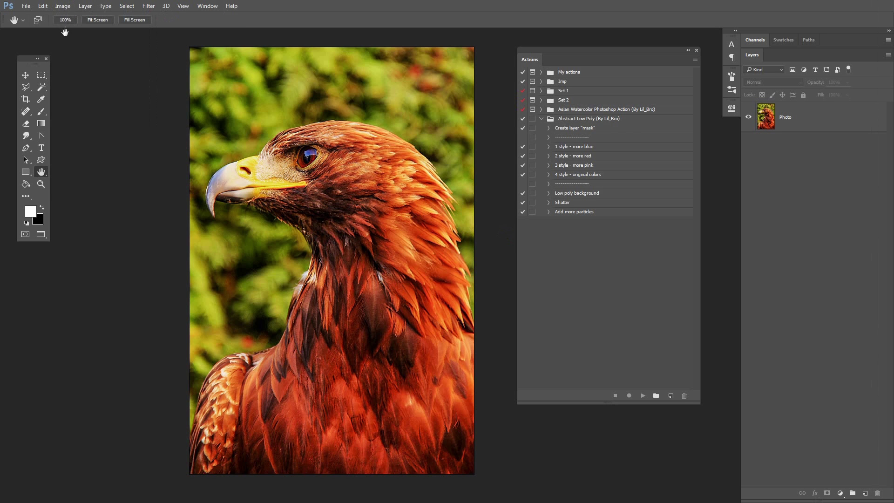
{"action": "left_click", "coordinate": [41, 111]}
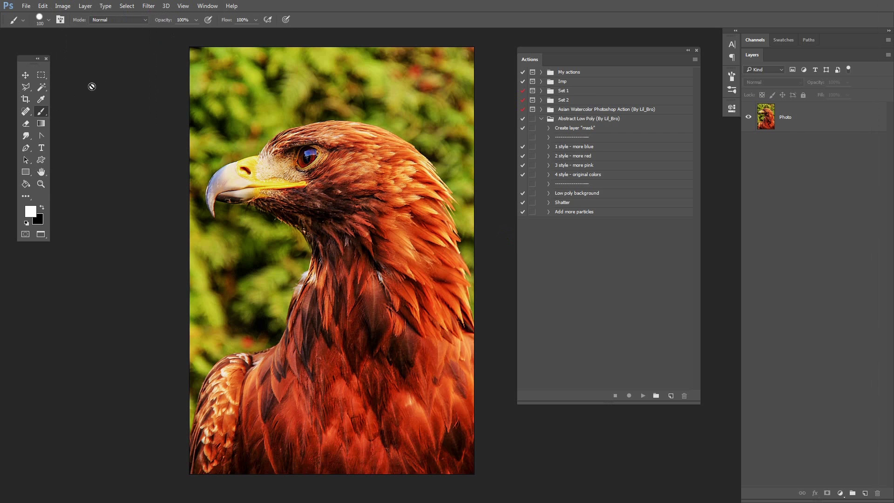
{"action": "left_click", "coordinate": [562, 129]}
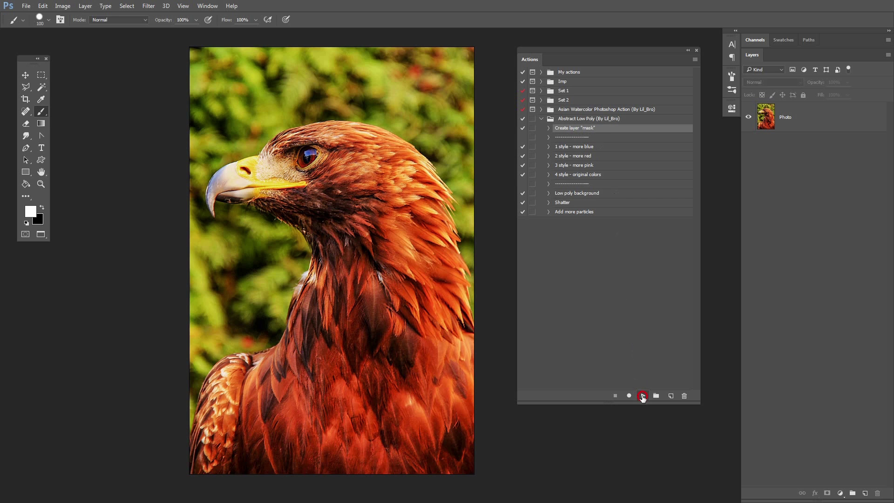
{"action": "left_click", "coordinate": [642, 396]}
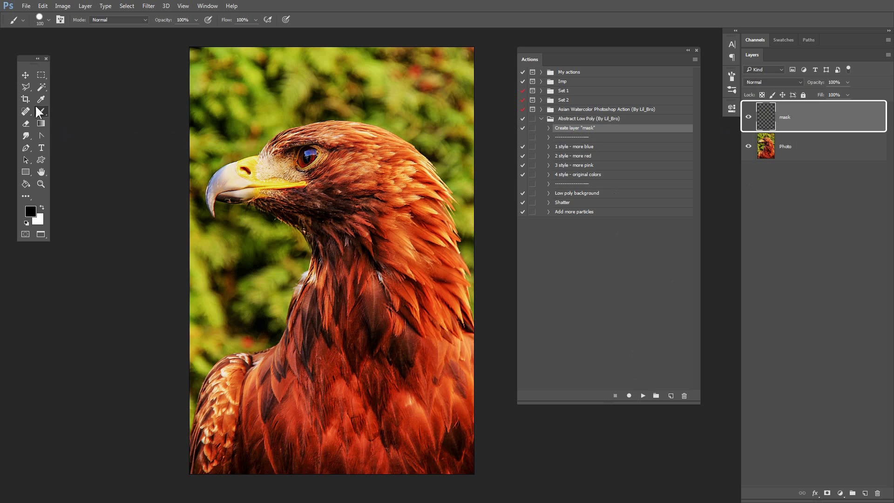
- Trace a polygonal lasso selection around the eagle's head, neck and back
{"action": "left_click", "coordinate": [24, 86]}
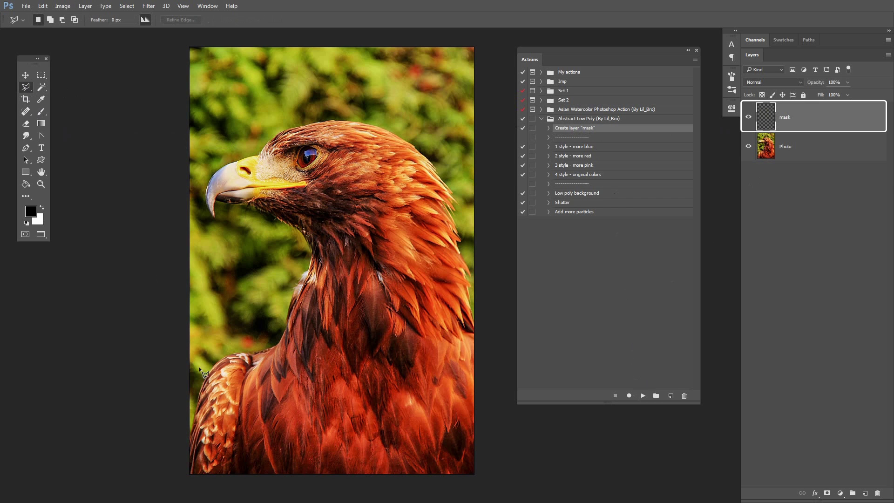
{"action": "left_click", "coordinate": [189, 435]}
{"action": "left_click", "coordinate": [288, 326]}
{"action": "left_click", "coordinate": [306, 272]}
{"action": "left_click", "coordinate": [279, 221]}
{"action": "left_click", "coordinate": [214, 217]}
{"action": "left_click", "coordinate": [233, 168]}
{"action": "left_click", "coordinate": [265, 151]}
{"action": "left_click", "coordinate": [281, 134]}
{"action": "left_click", "coordinate": [486, 486]}
{"action": "left_click", "coordinate": [183, 480]}
{"action": "left_click", "coordinate": [189, 435]}
- Fill the eagle selection with white and select the 1 style - more blue action
{"action": "key", "text": "h"}
{"action": "key", "text": "x"}
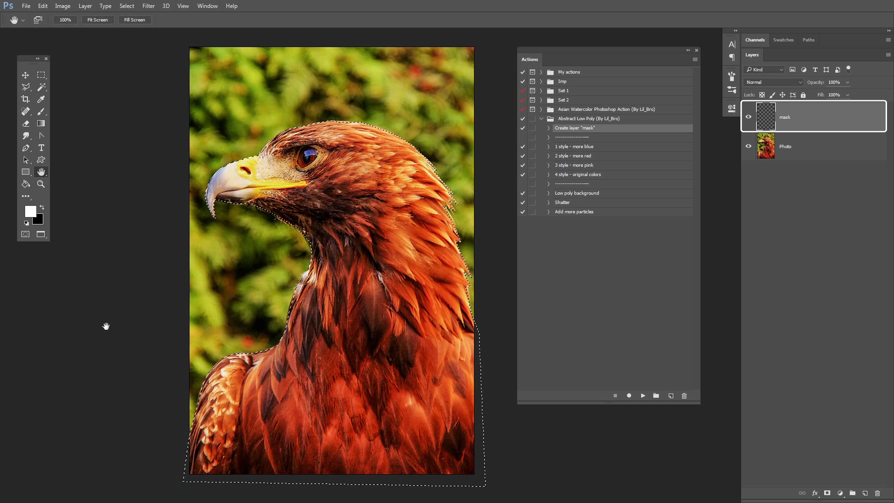
{"action": "left_click", "coordinate": [26, 184]}
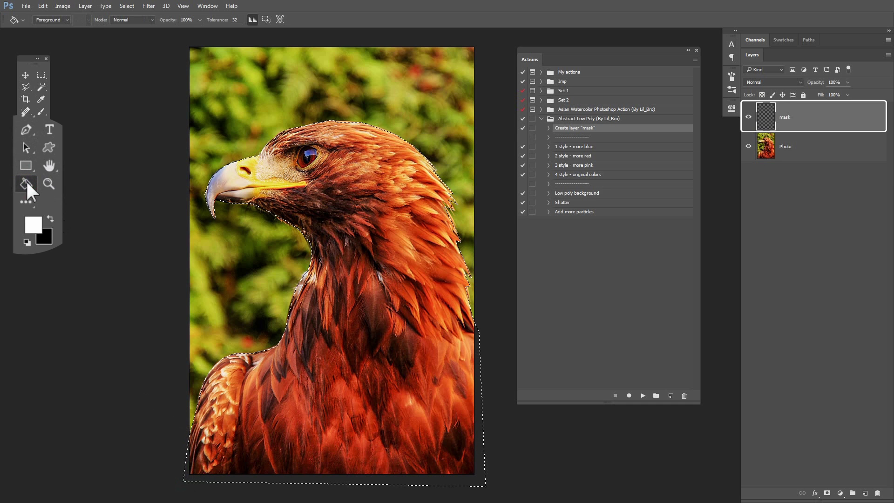
{"action": "left_click", "coordinate": [387, 224]}
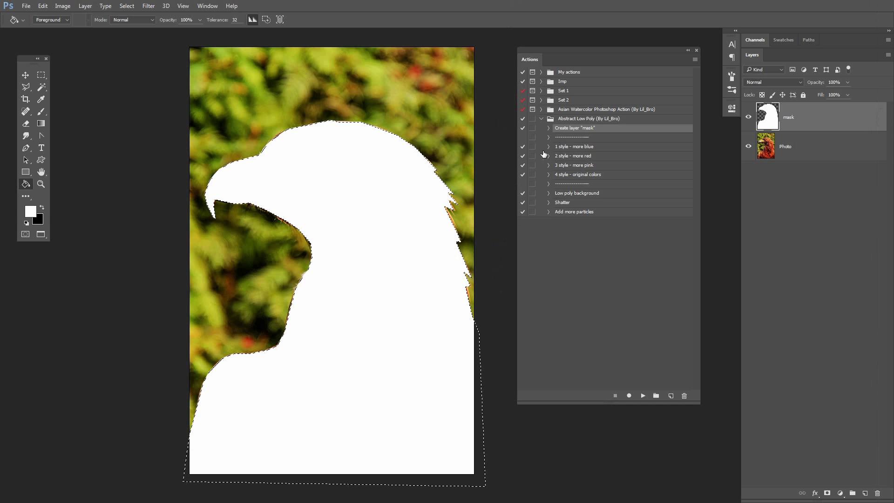
{"action": "left_click", "coordinate": [563, 149]}
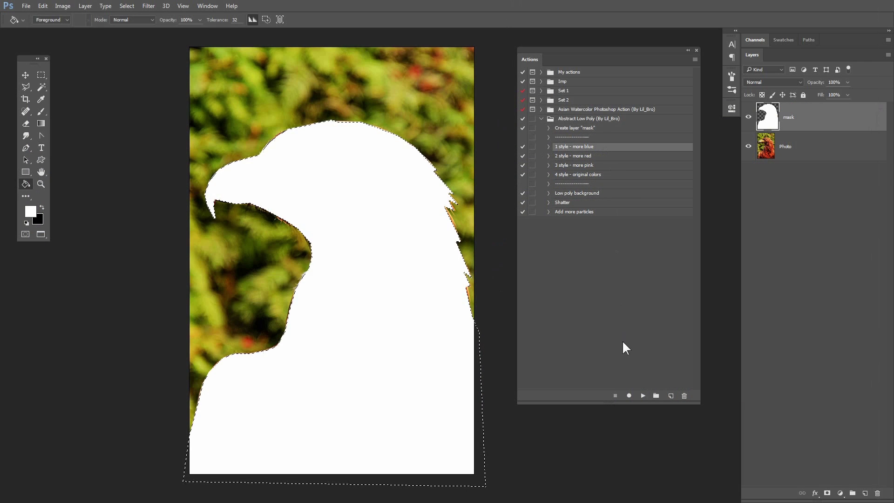
- Play the 1 style - more blue action, show the dark geometric background, and select Shatter
{"action": "left_click", "coordinate": [643, 396]}
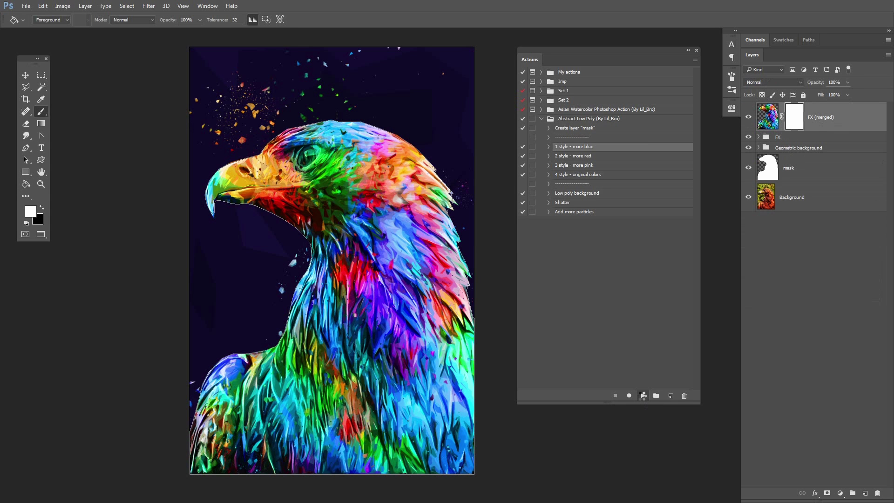
{"action": "left_click", "coordinate": [643, 396]}
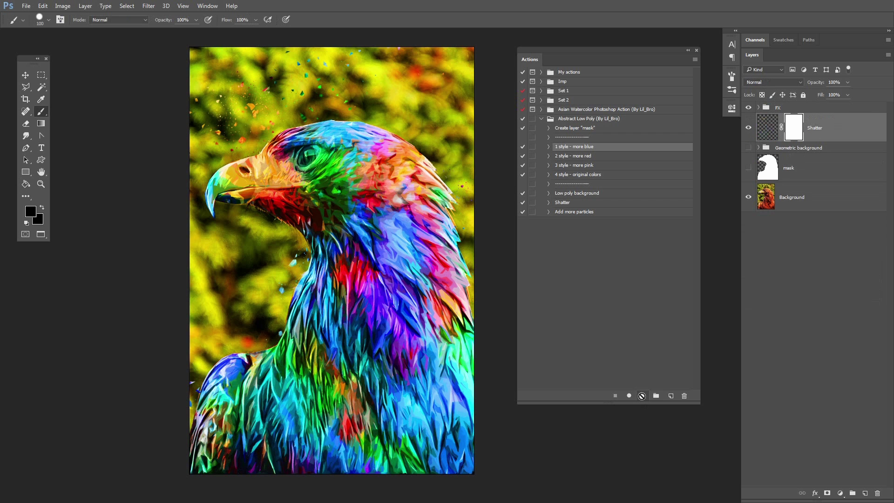
{"action": "left_click", "coordinate": [749, 148]}
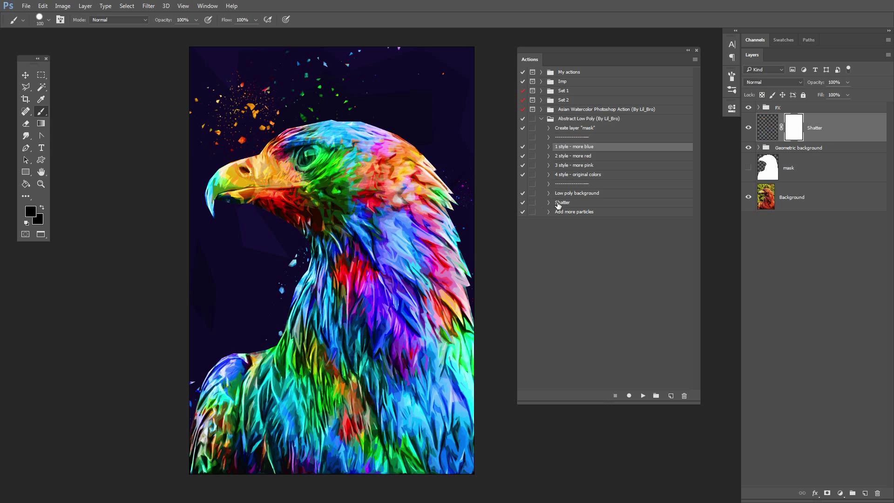
{"action": "left_click", "coordinate": [566, 207]}
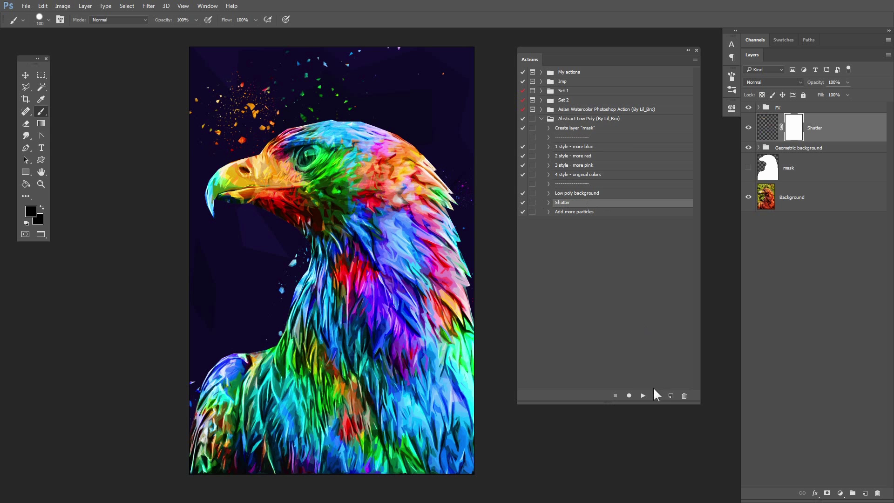
- Play Shatter and shift the new fragment layer to the left
{"action": "left_click", "coordinate": [643, 395]}
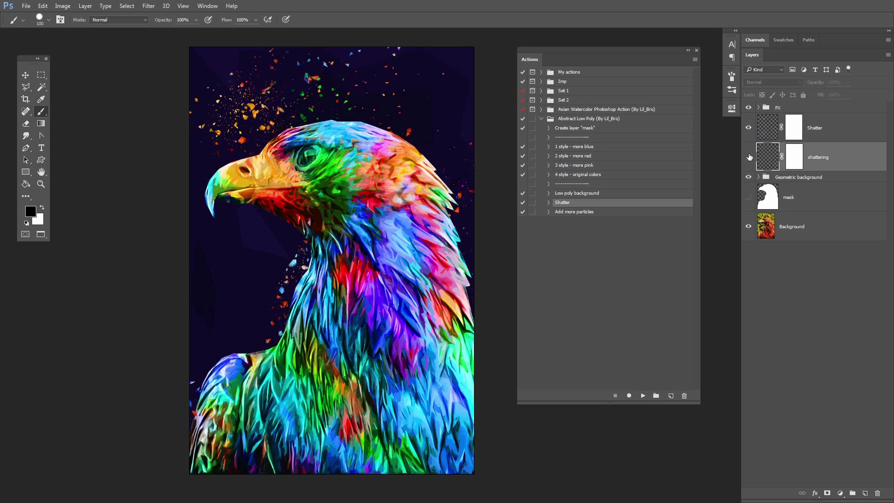
{"action": "left_click", "coordinate": [27, 75]}
{"action": "left_click_drag", "start_coordinate": [278, 288], "coordinate": [184, 294]}
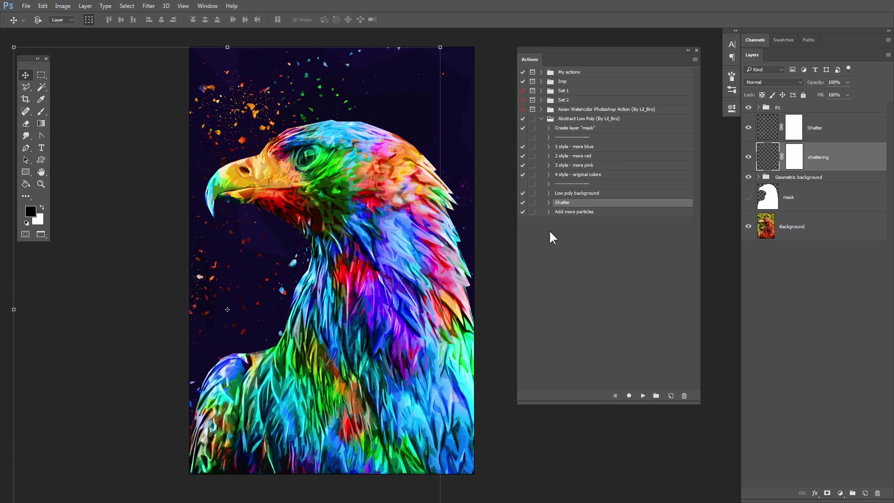
- Run the Add more particles action to scatter colourful particles around the eagle
{"action": "left_click", "coordinate": [557, 213]}
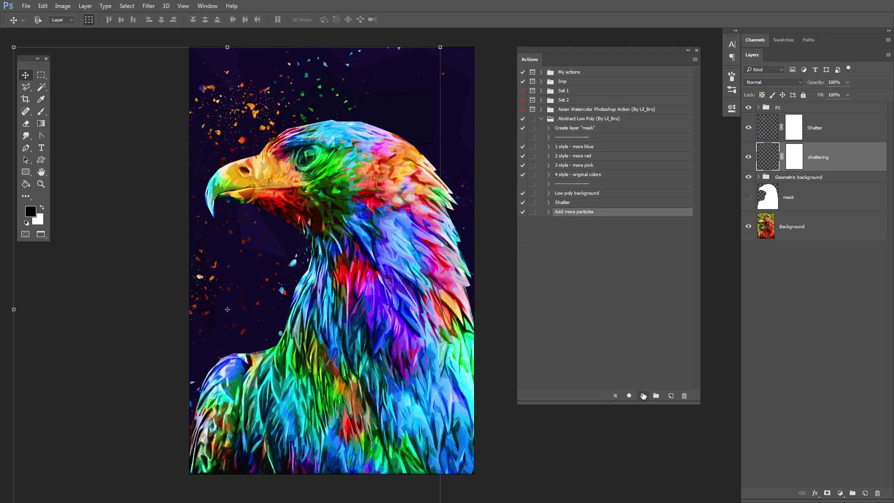
{"action": "left_click", "coordinate": [643, 395]}
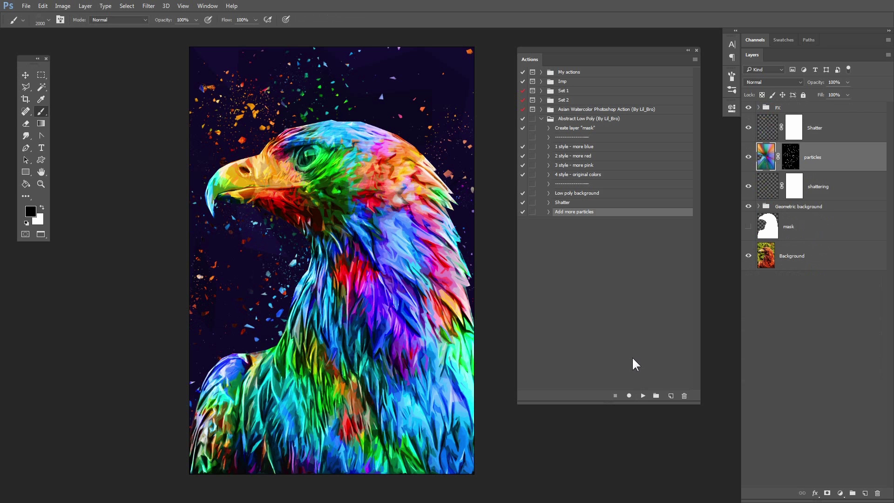
{"action": "left_click", "coordinate": [26, 76]}
- Move the particles layer up and right, and the shattering layer upward
{"action": "left_click", "coordinate": [748, 157]}
{"action": "left_click", "coordinate": [749, 157]}
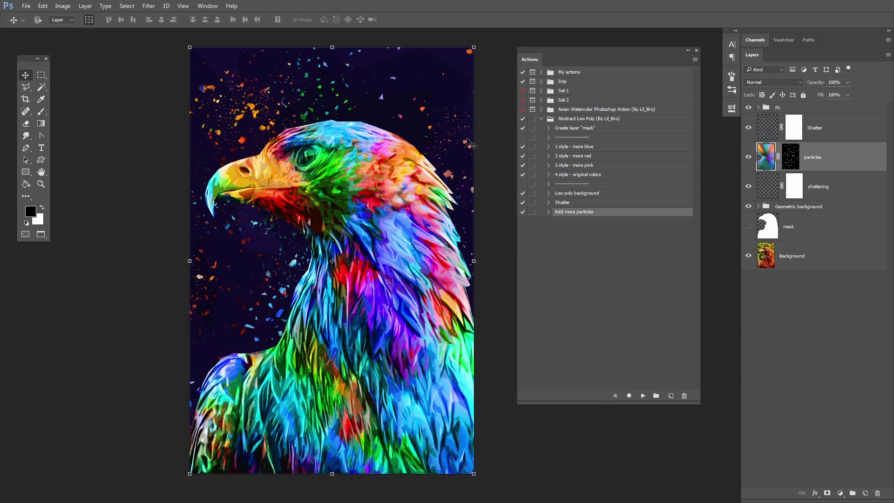
{"action": "left_click_drag", "start_coordinate": [467, 135], "coordinate": [462, 91]}
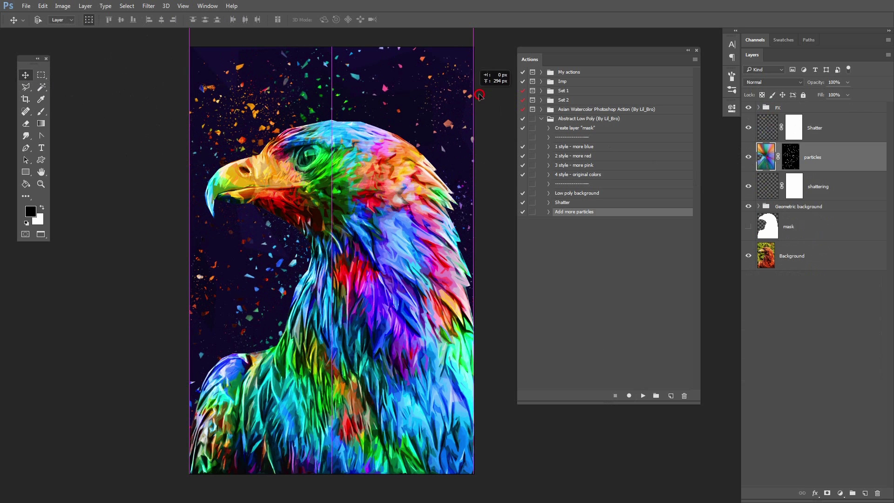
{"action": "left_click_drag", "start_coordinate": [462, 91], "coordinate": [496, 95]}
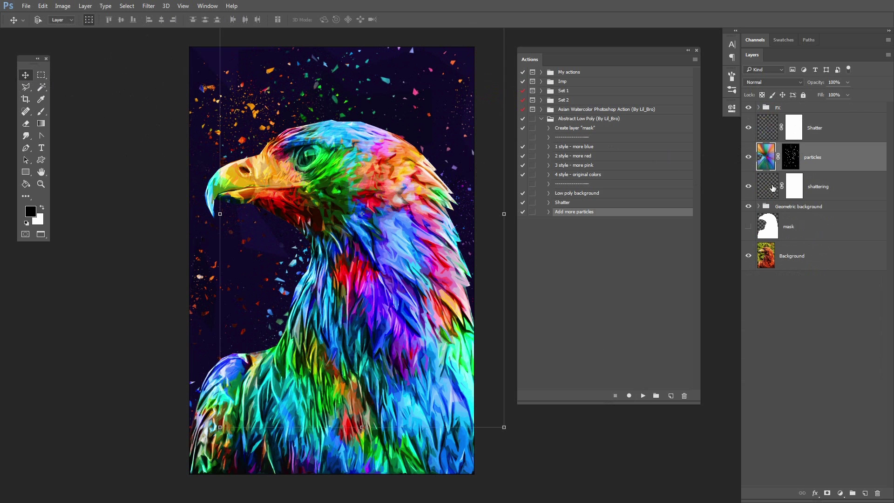
{"action": "left_click", "coordinate": [749, 186]}
{"action": "left_click", "coordinate": [764, 189]}
{"action": "left_click_drag", "start_coordinate": [224, 269], "coordinate": [222, 243]}
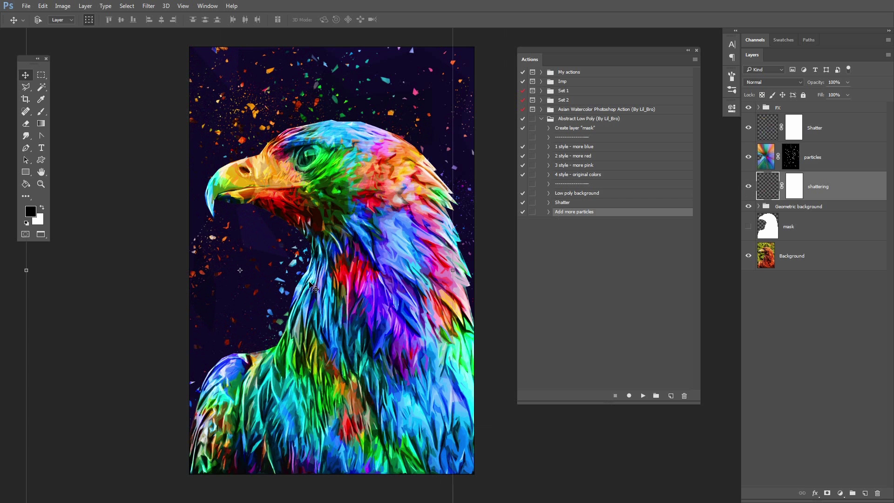
{"action": "left_click", "coordinate": [816, 327]}
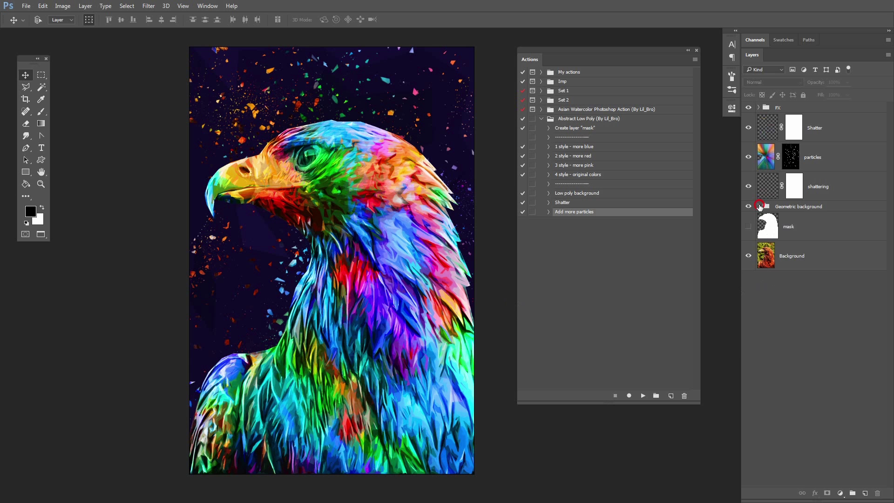
- Hide the upper background adjustment; colorize Hue/Saturation to Hue 254, Saturation 77, Lightness -78
{"action": "left_click", "coordinate": [759, 206]}
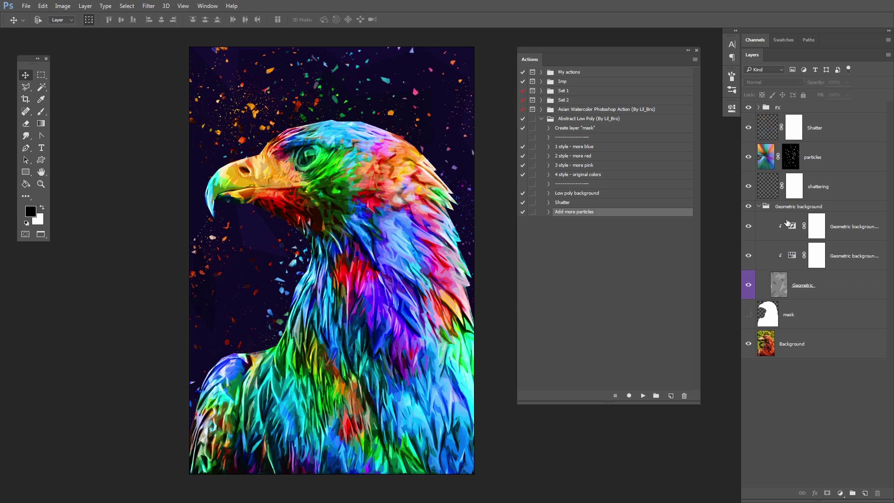
{"action": "left_click", "coordinate": [748, 226]}
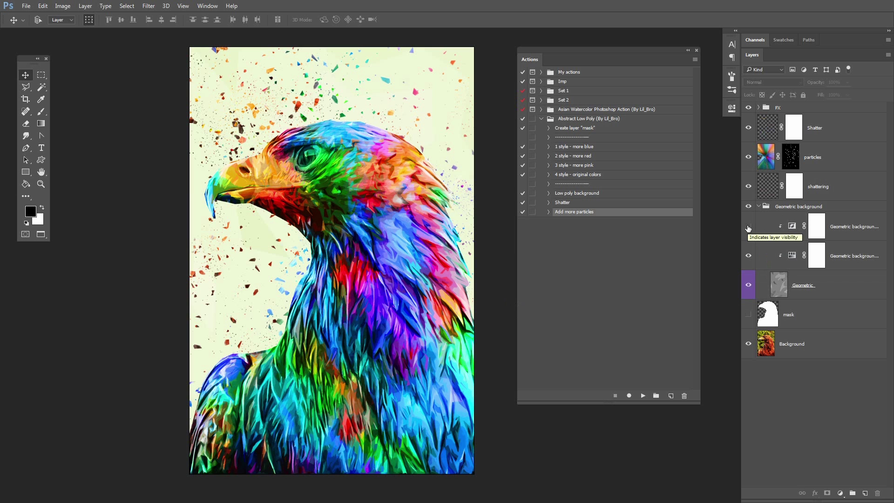
{"action": "left_click", "coordinate": [794, 256]}
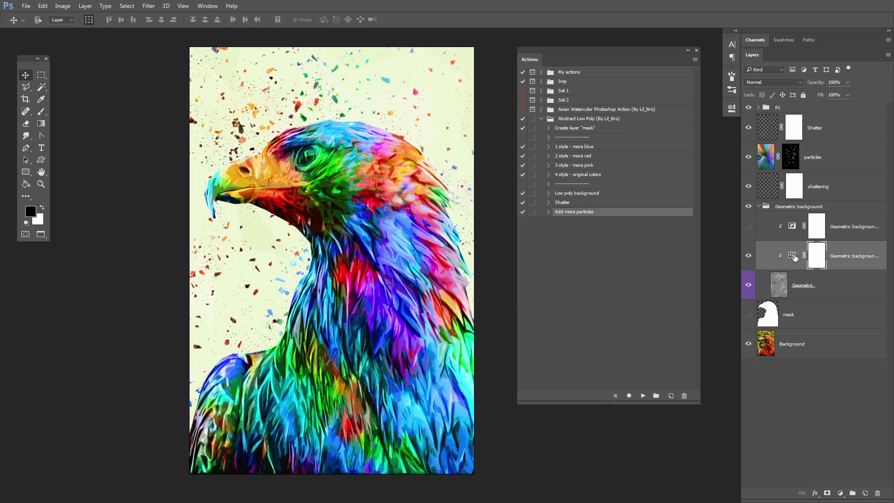
{"action": "double_click", "coordinate": [793, 257]}
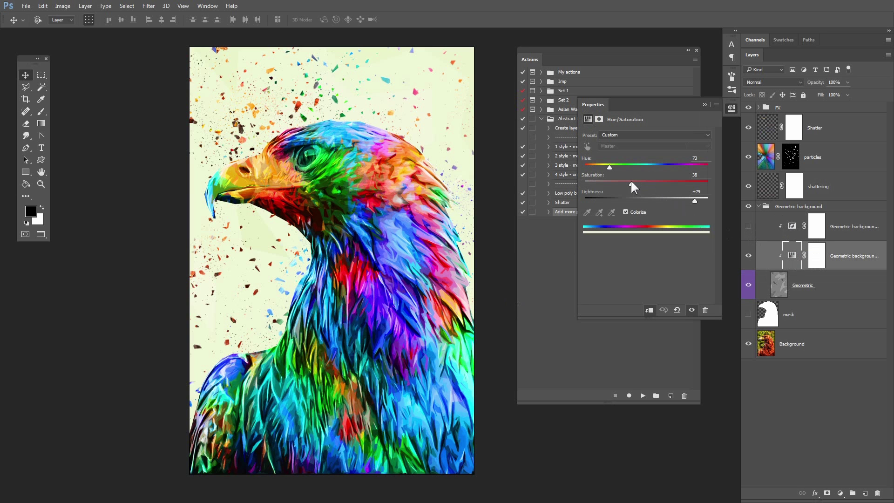
{"action": "left_click_drag", "start_coordinate": [609, 167], "coordinate": [665, 166]}
{"action": "mouse_move", "coordinate": [678, 198]}
{"action": "left_mouse_down"}
{"action": "mouse_move", "coordinate": [622, 200]}
{"action": "mouse_move", "coordinate": [704, 168]}
{"action": "mouse_move", "coordinate": [704, 175]}
{"action": "mouse_move", "coordinate": [602, 176]}
{"action": "mouse_move", "coordinate": [659, 176]}
{"action": "left_mouse_up"}
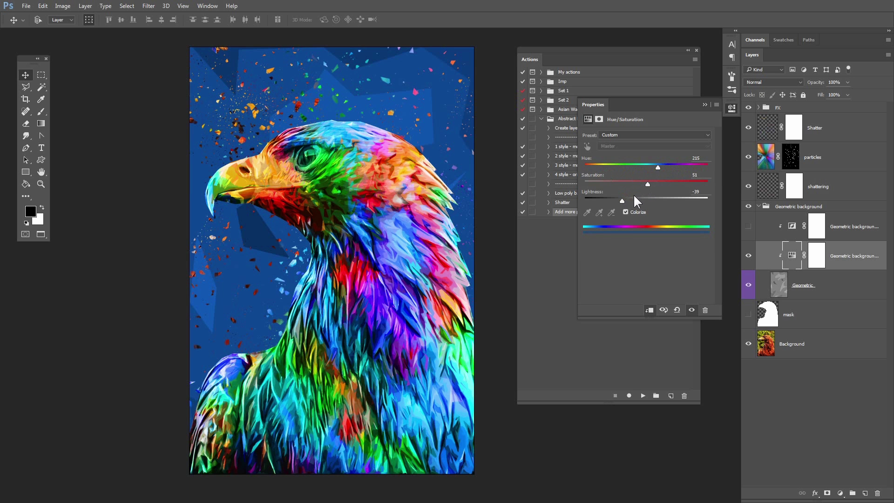
{"action": "mouse_move", "coordinate": [622, 201]}
{"action": "left_mouse_down"}
{"action": "mouse_move", "coordinate": [607, 202]}
{"action": "mouse_move", "coordinate": [679, 185]}
{"action": "mouse_move", "coordinate": [664, 167]}
{"action": "mouse_move", "coordinate": [672, 168]}
{"action": "left_mouse_up"}
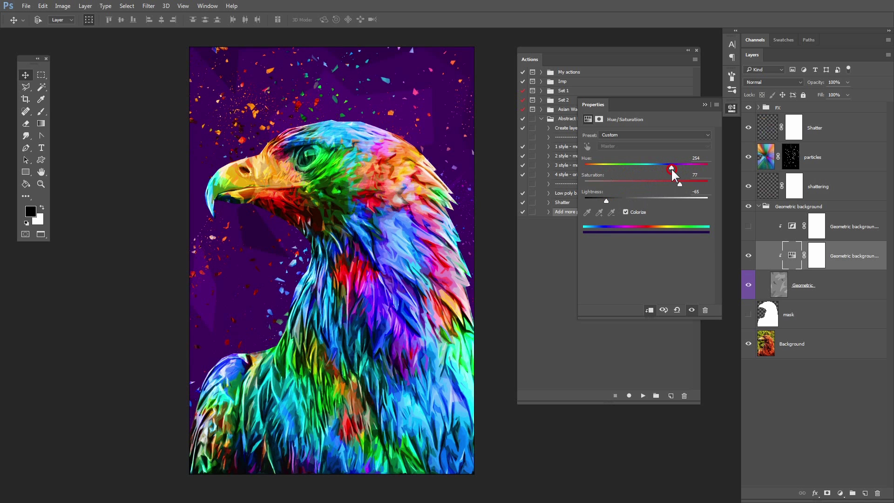
{"action": "left_click_drag", "start_coordinate": [606, 200], "coordinate": [598, 201]}
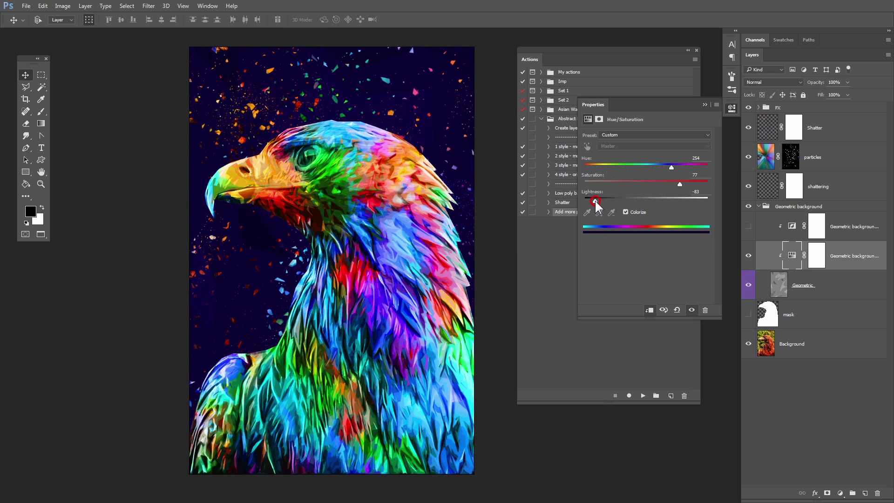
{"action": "left_click", "coordinate": [732, 110]}
- Run Low poly background on the Background layer, then re-show the Geometric background group
{"action": "left_click", "coordinate": [760, 206]}
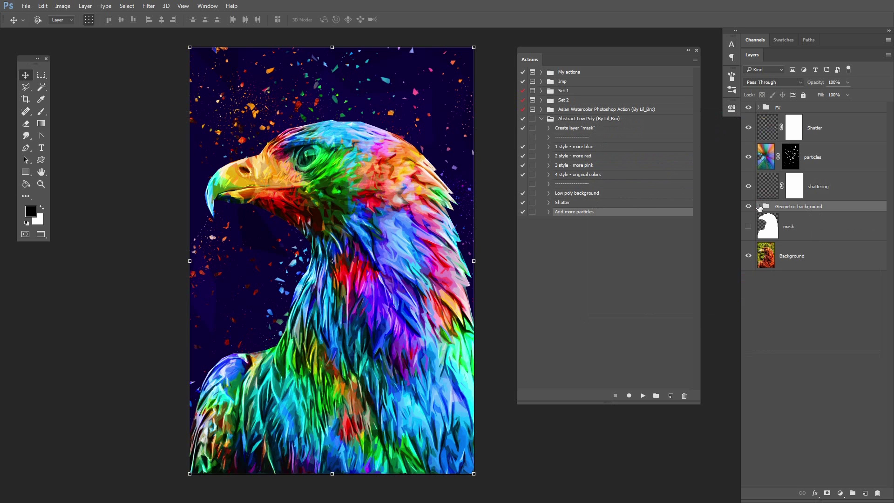
{"action": "left_click", "coordinate": [748, 207]}
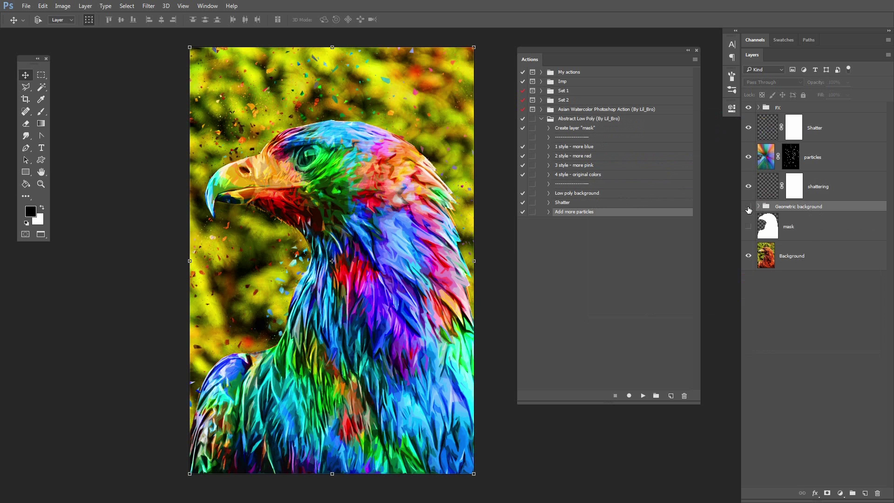
{"action": "left_click", "coordinate": [779, 257]}
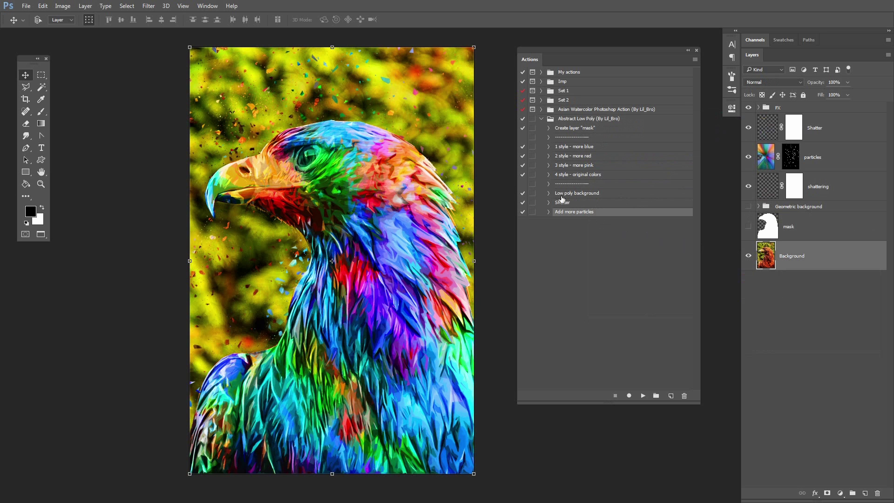
{"action": "left_click", "coordinate": [588, 193]}
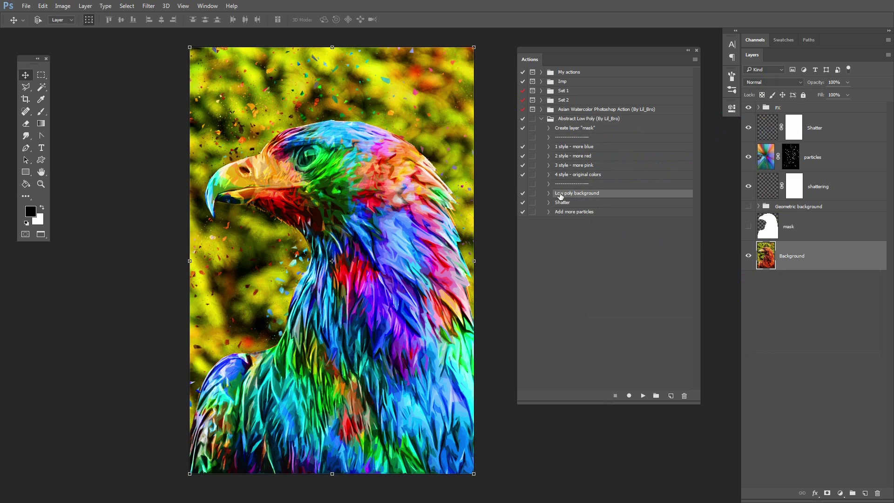
{"action": "left_click", "coordinate": [642, 396]}
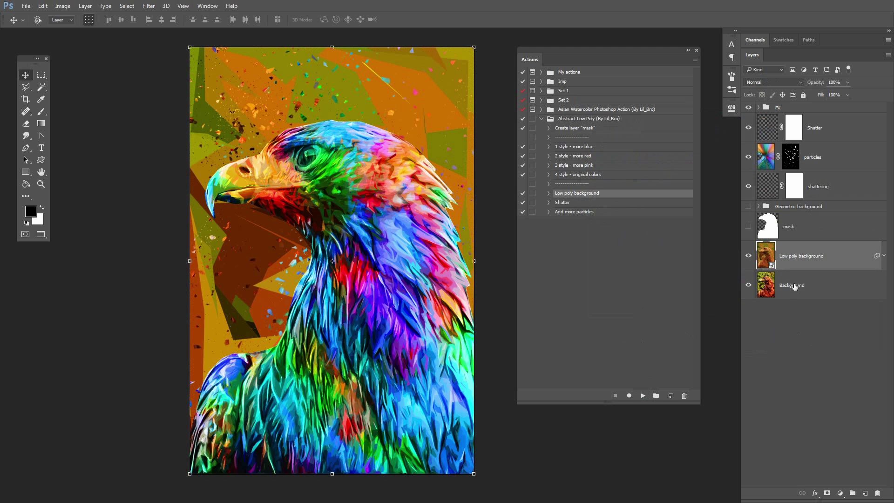
{"action": "mouse_move", "coordinate": [750, 186]}
{"action": "left_mouse_down"}
{"action": "mouse_move", "coordinate": [748, 137]}
{"action": "mouse_move", "coordinate": [747, 178]}
{"action": "left_mouse_up"}
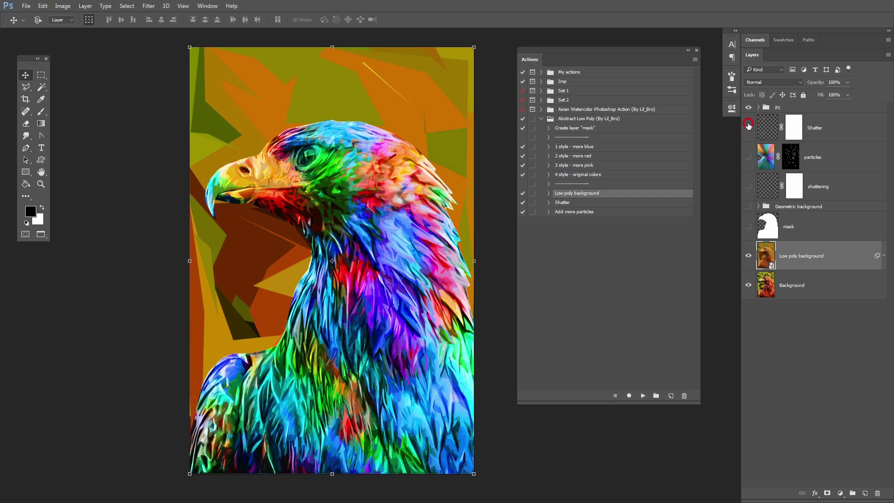
{"action": "left_click", "coordinate": [748, 207]}
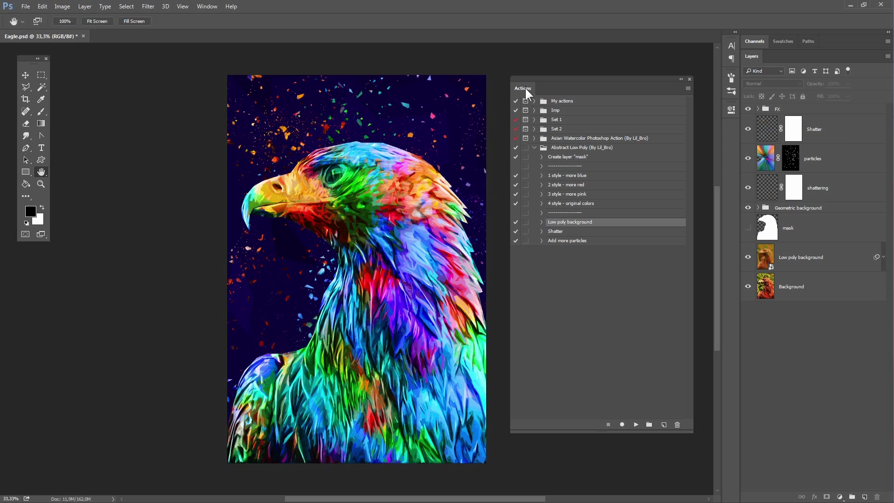
- Collapse the Actions panel, fit the image on screen, and expand FX to select Pattern and Color
{"action": "mouse_move", "coordinate": [526, 97]}
{"action": "left_mouse_down"}
{"action": "mouse_move", "coordinate": [534, 81]}
{"action": "mouse_move", "coordinate": [729, 10]}
{"action": "left_mouse_up"}
{"action": "left_click", "coordinate": [688, 63]}
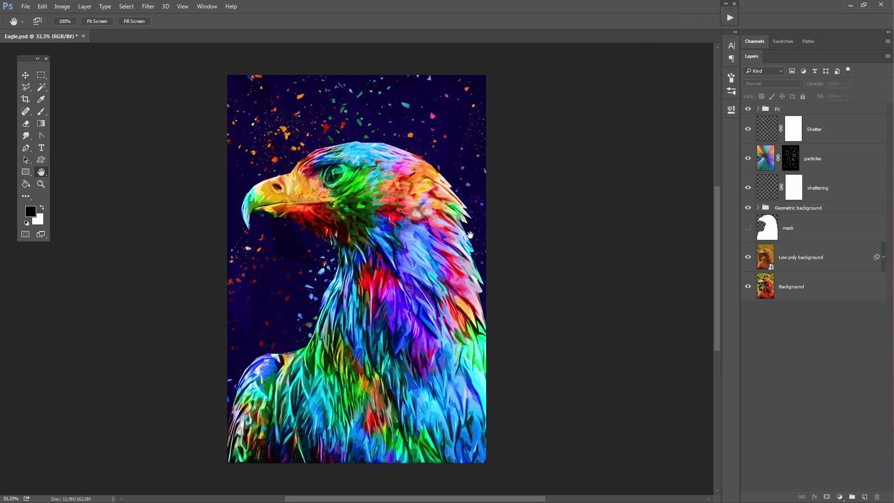
{"action": "scroll", "coordinate": [470, 235], "scroll_direction": "left", "scroll_amount": 2}
{"action": "right_click", "coordinate": [458, 233]}
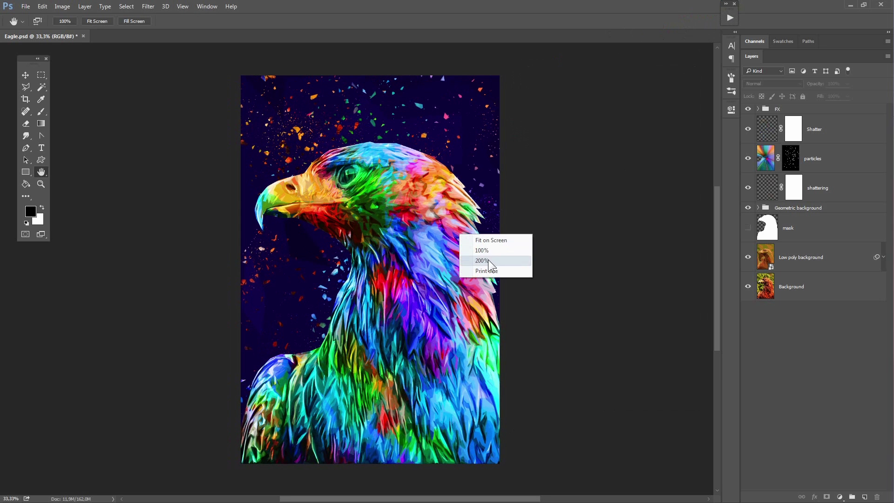
{"action": "left_click", "coordinate": [488, 242]}
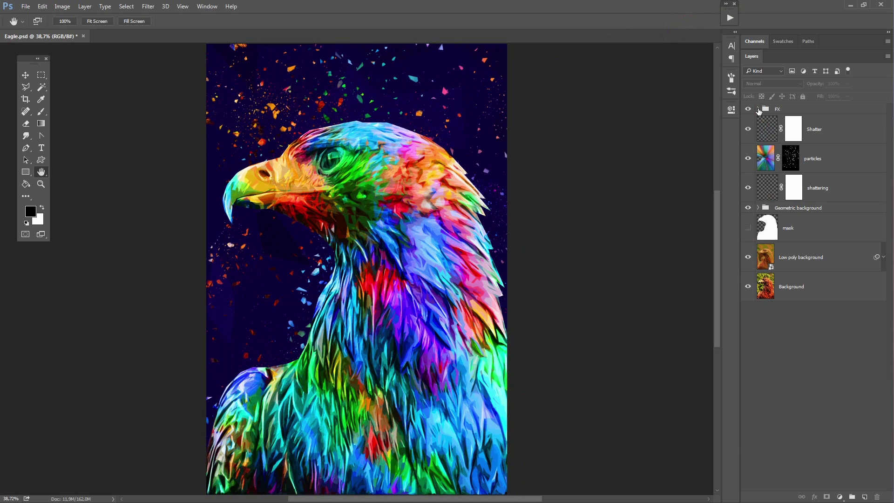
{"action": "left_click", "coordinate": [758, 109]}
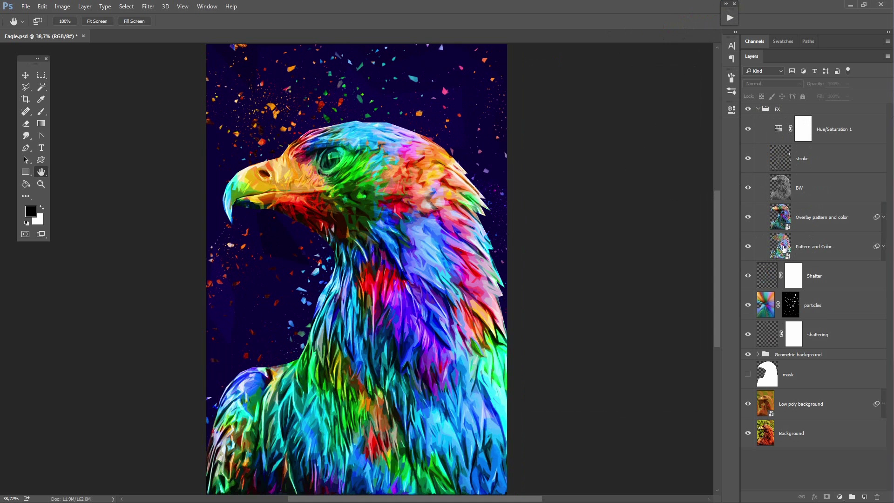
{"action": "left_click", "coordinate": [782, 248]}
- Open the Pattern and Color smart object, fit it on screen, and tile it 2-up Vertical beside Eagle.psd
{"action": "double_click", "coordinate": [780, 246]}
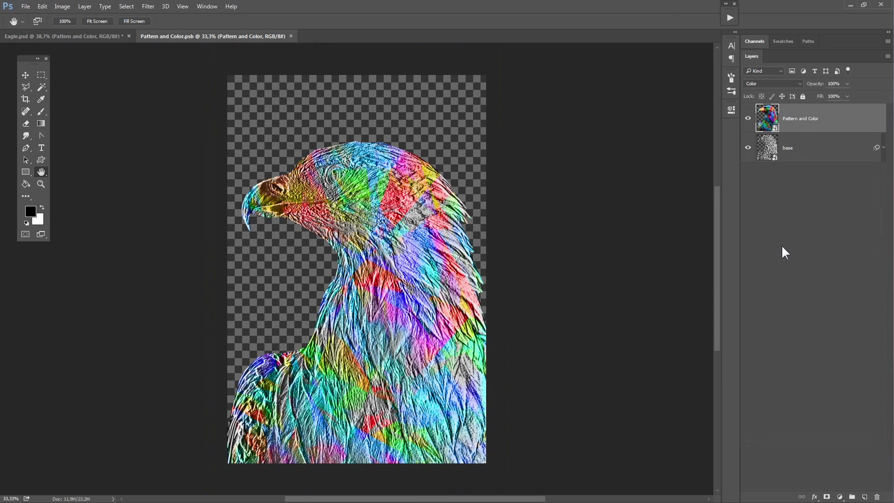
{"action": "right_click", "coordinate": [424, 213]}
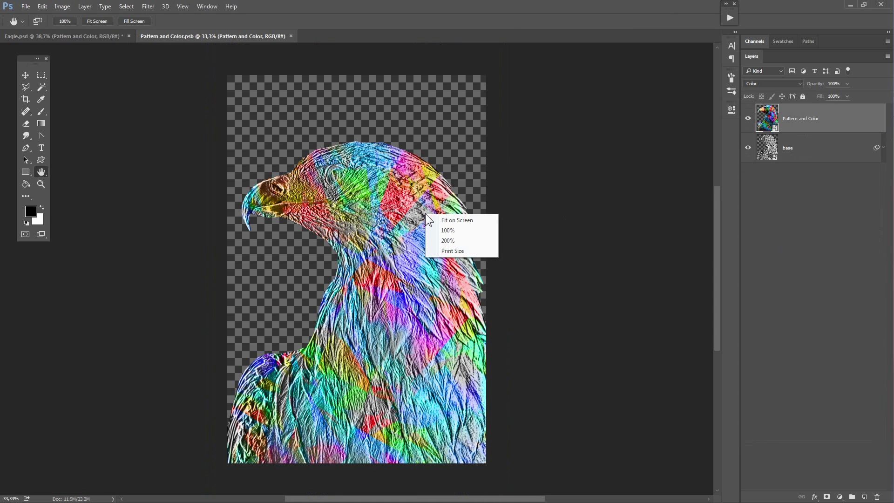
{"action": "left_click", "coordinate": [444, 219]}
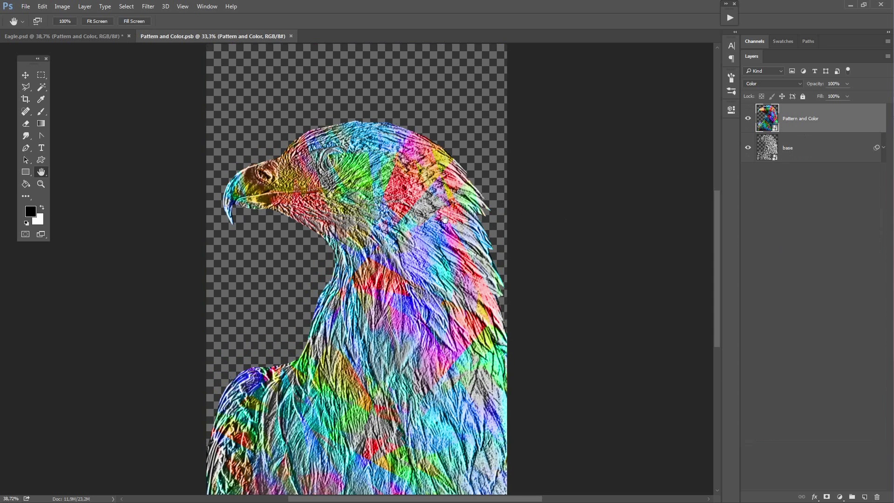
{"action": "left_click", "coordinate": [214, 8]}
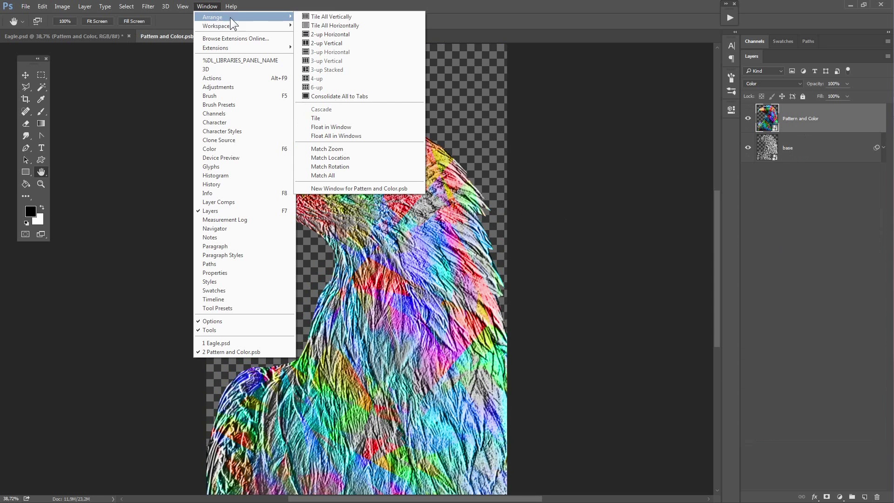
{"action": "mouse_move", "coordinate": [213, 15]}
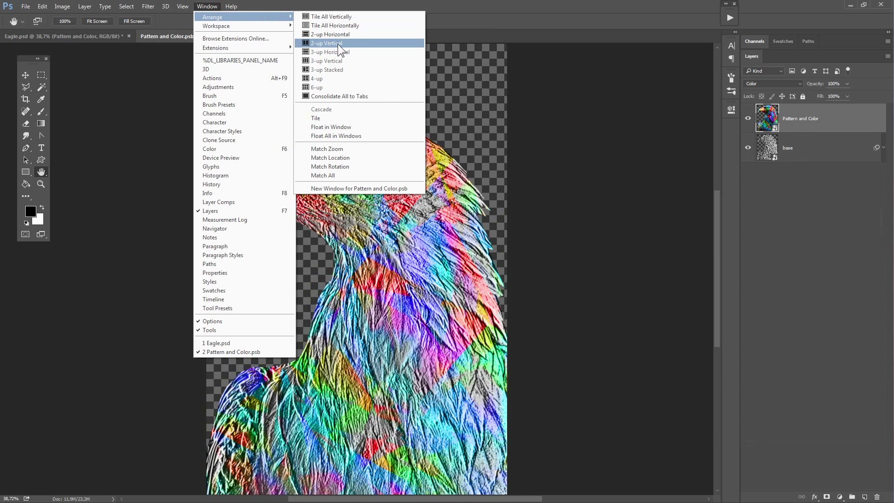
{"action": "left_click", "coordinate": [365, 43]}
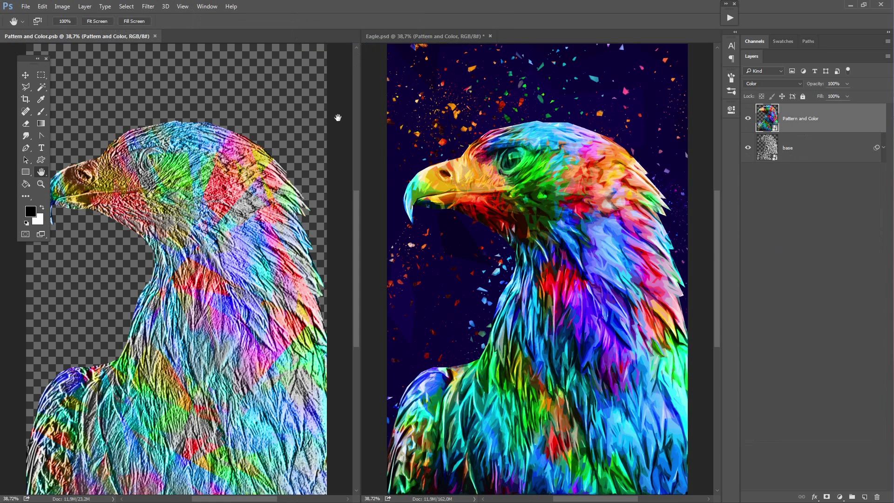
- Collapse the Tools panel to one column and select the base layer
{"action": "left_click_drag", "start_coordinate": [28, 59], "coordinate": [8, 55]}
{"action": "left_click", "coordinate": [29, 59]}
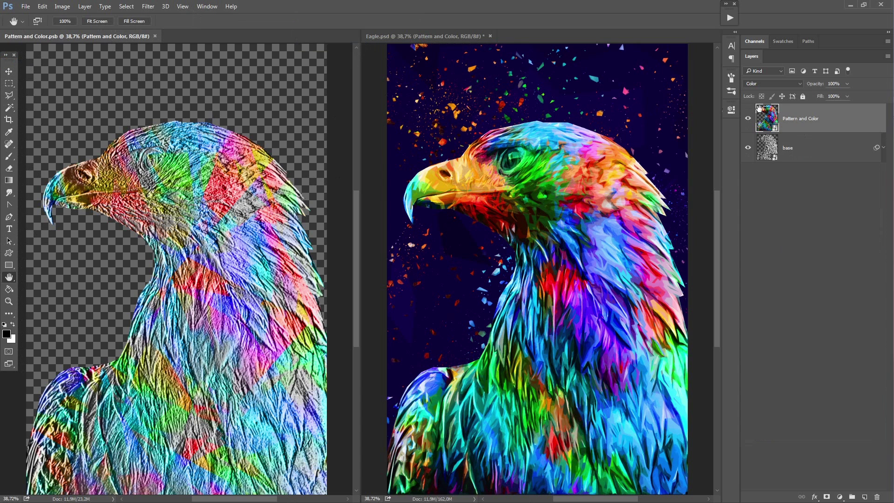
{"action": "left_click", "coordinate": [815, 152]}
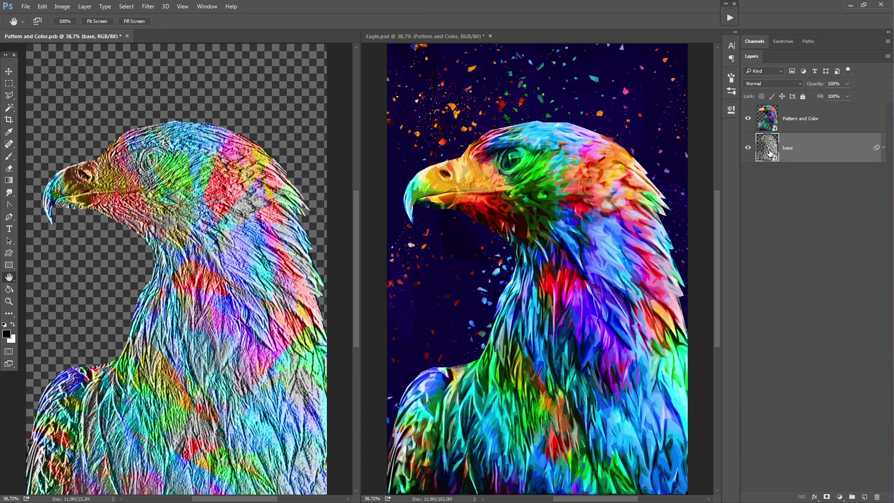
- Relight the base layer's Bas Relief filter from Bottom, previewing at 50% zoom
{"action": "left_click", "coordinate": [883, 150]}
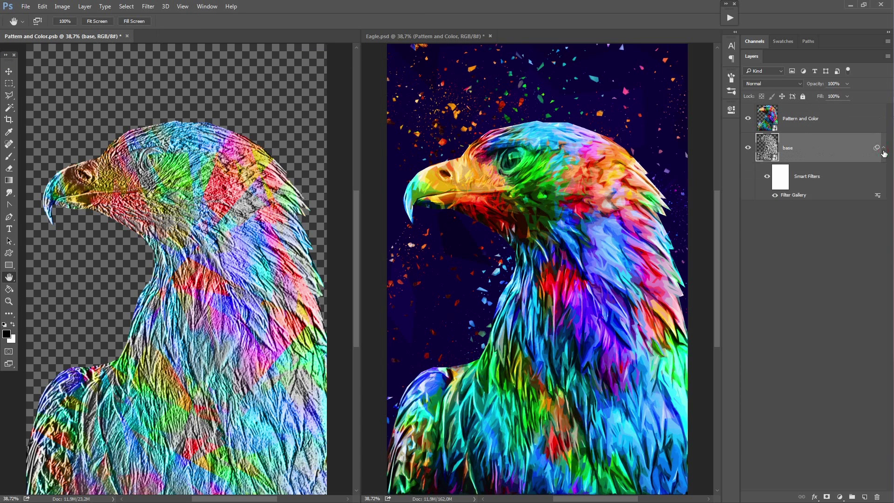
{"action": "double_click", "coordinate": [790, 194]}
{"action": "right_click", "coordinate": [500, 233]}
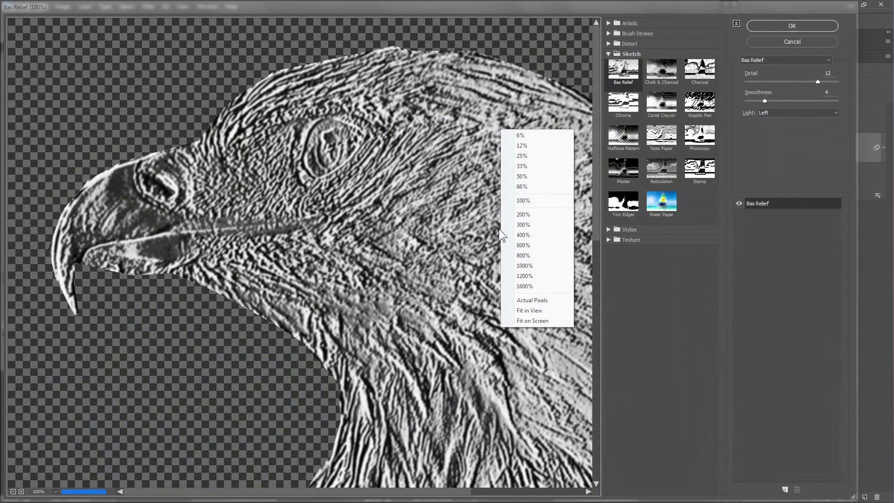
{"action": "left_click", "coordinate": [533, 177]}
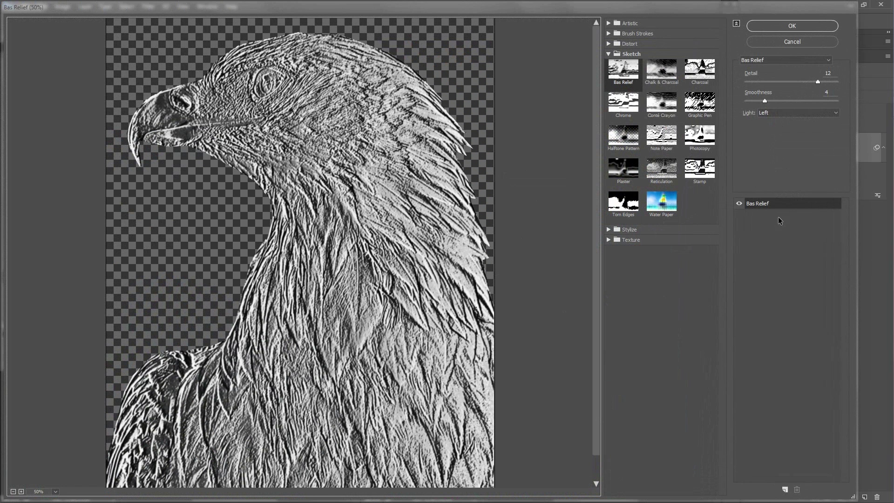
{"action": "left_click", "coordinate": [774, 114]}
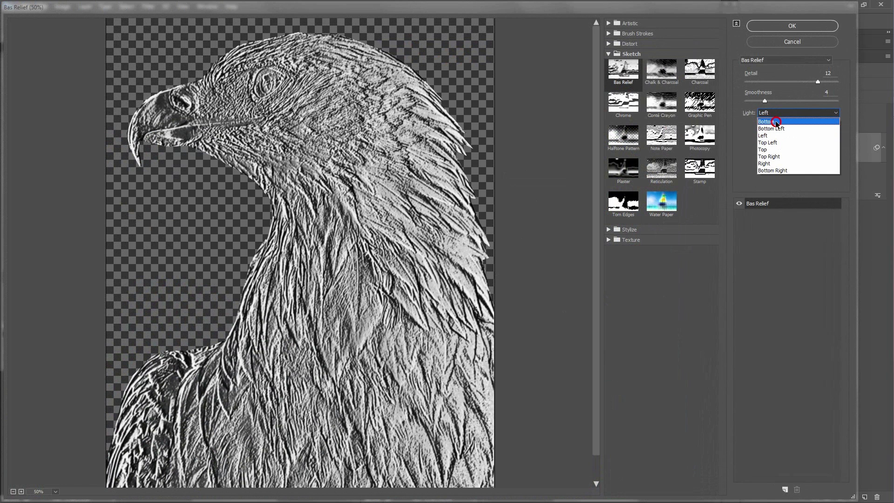
{"action": "left_click", "coordinate": [776, 122]}
{"action": "left_click", "coordinate": [792, 26]}
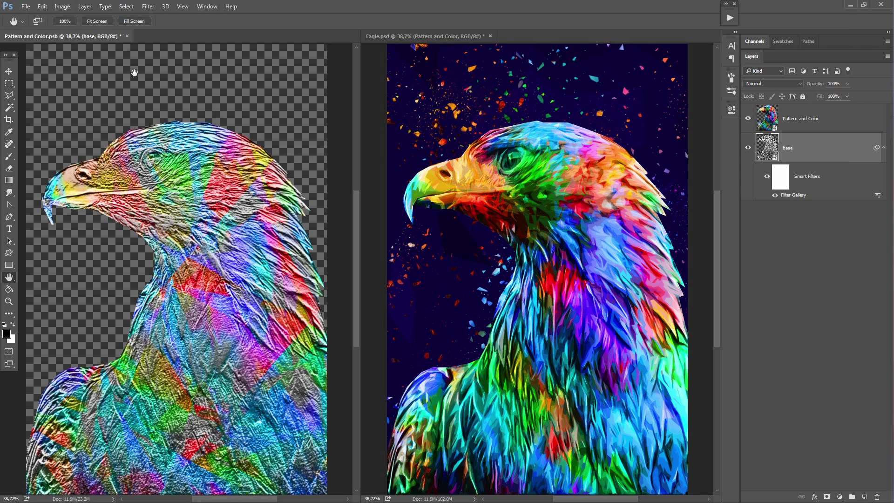
- Save the Bottom-lit smart object, change the Bas Relief light to Top, and save again
{"action": "left_click", "coordinate": [25, 6]}
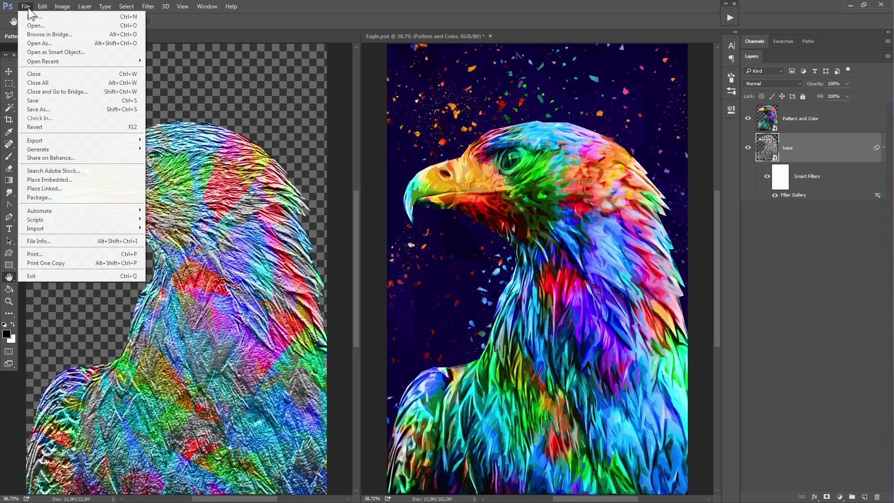
{"action": "left_click", "coordinate": [40, 101]}
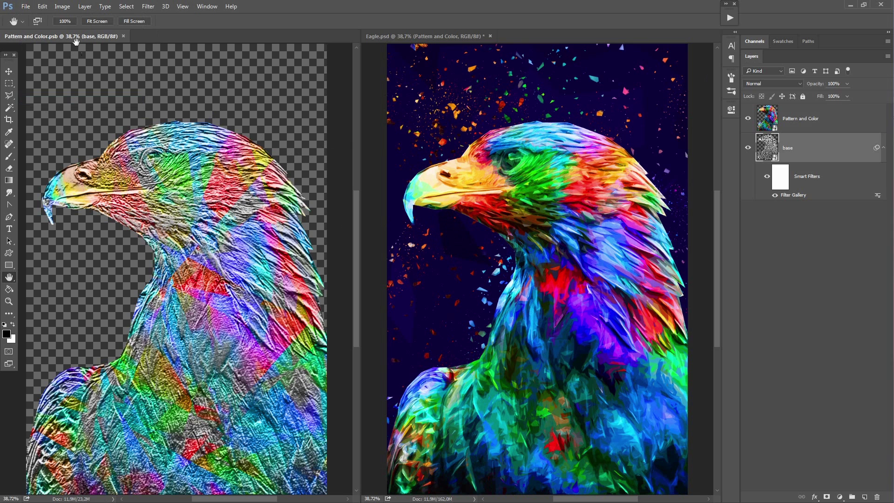
{"action": "double_click", "coordinate": [797, 194]}
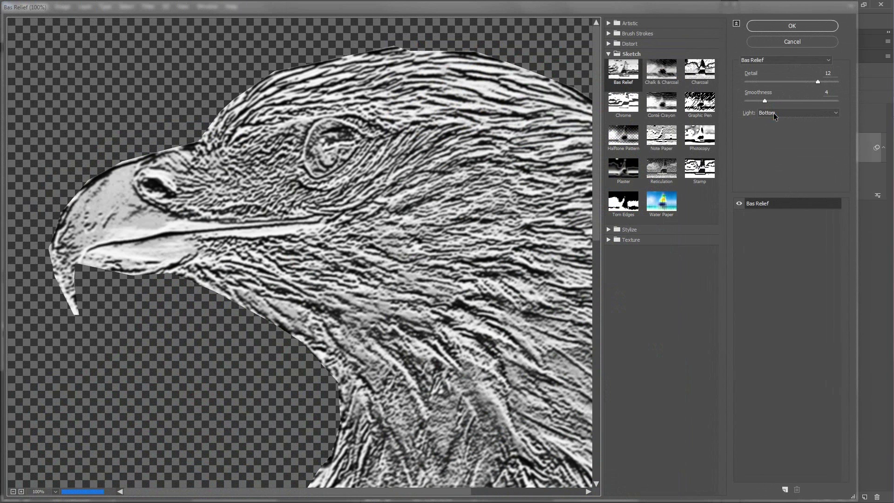
{"action": "left_click", "coordinate": [772, 113]}
{"action": "left_click", "coordinate": [772, 149]}
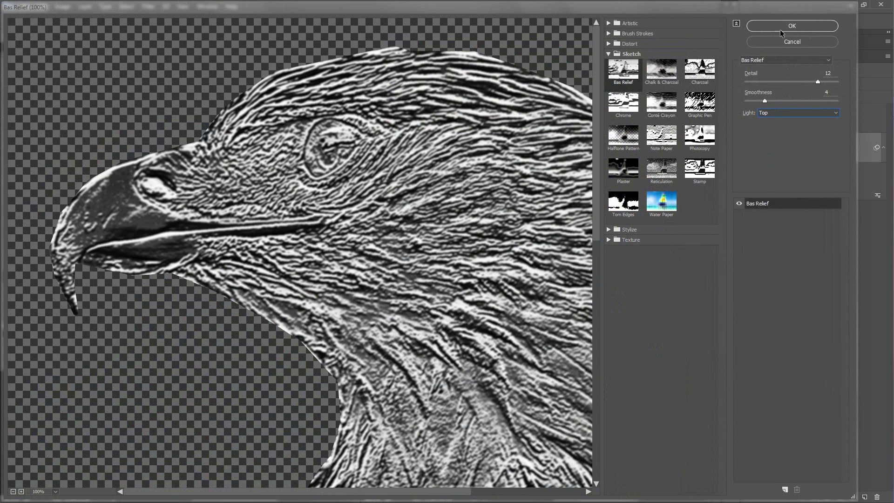
{"action": "left_click", "coordinate": [784, 25]}
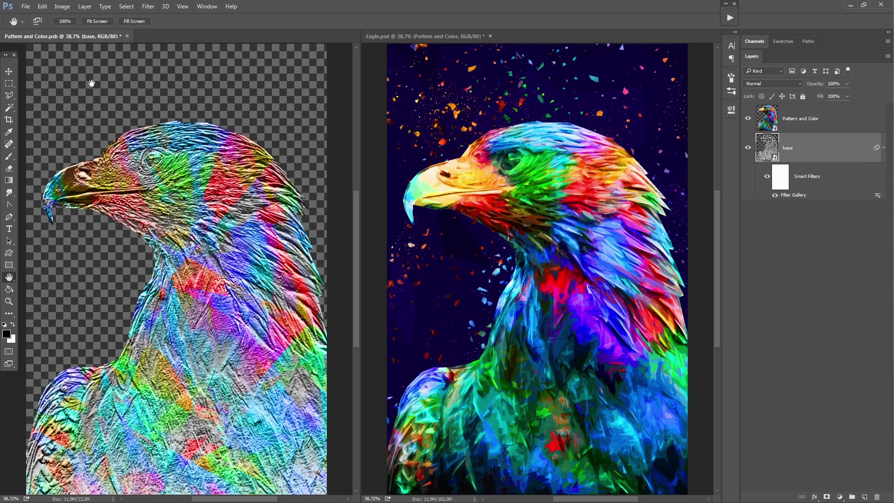
{"action": "left_click", "coordinate": [25, 7]}
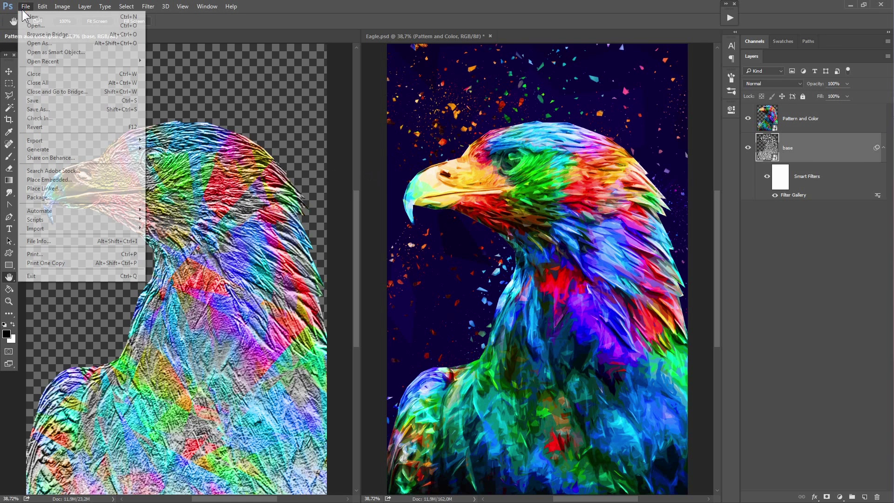
{"action": "left_click", "coordinate": [33, 101]}
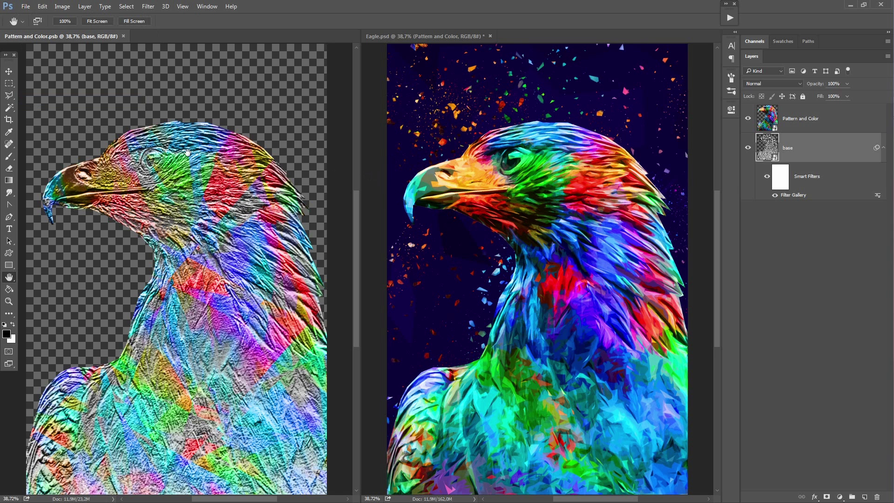
- Set the Bas Relief light to Top Right and save the smart object
{"action": "double_click", "coordinate": [789, 195]}
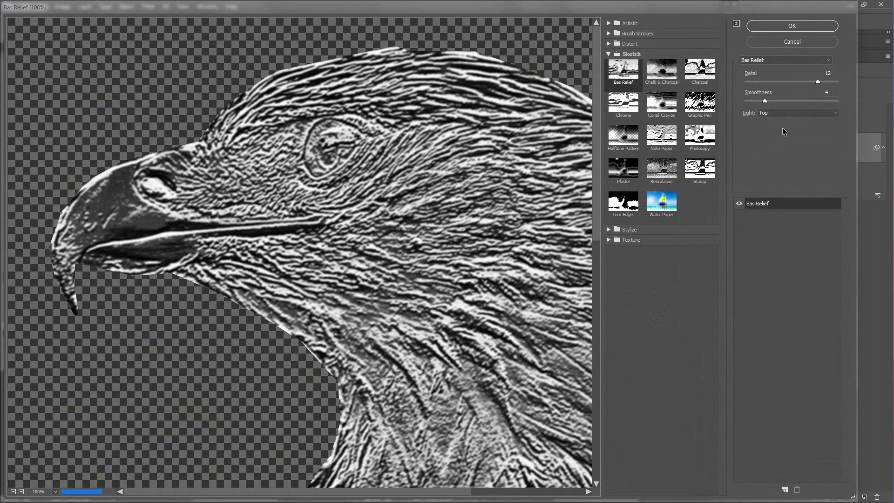
{"action": "left_click", "coordinate": [783, 114]}
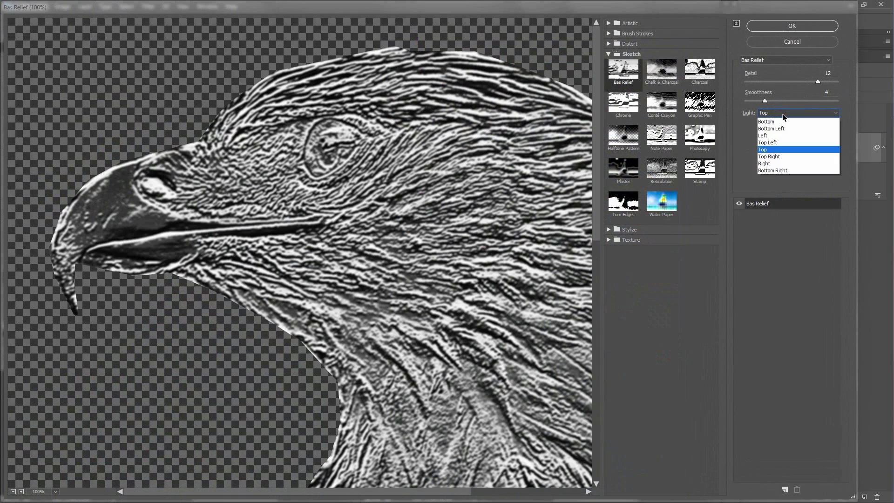
{"action": "left_click", "coordinate": [780, 157]}
{"action": "left_click", "coordinate": [800, 29]}
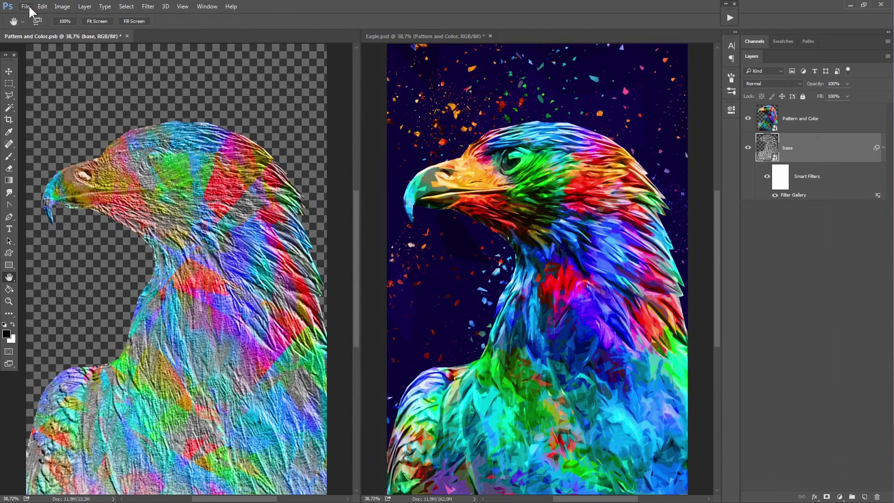
{"action": "left_click", "coordinate": [25, 6]}
{"action": "left_click", "coordinate": [38, 101]}
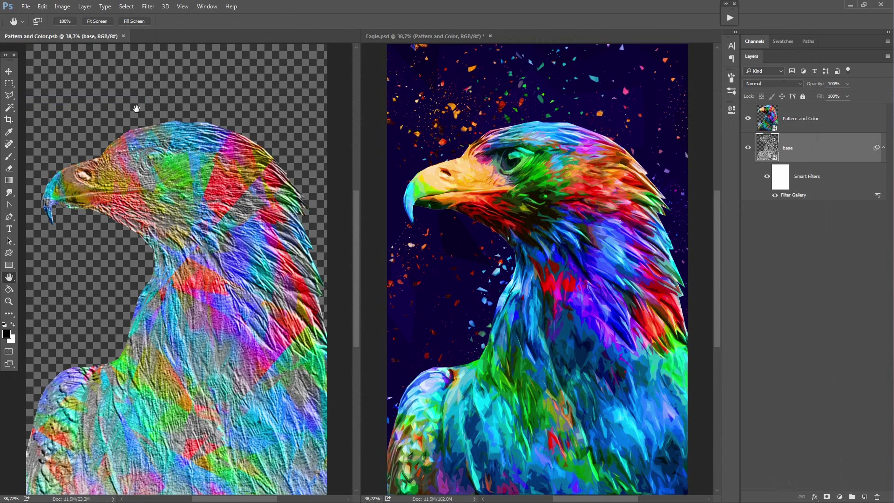
- Set the Bas Relief light to Bottom Right and save the smart object
{"action": "double_click", "coordinate": [794, 196]}
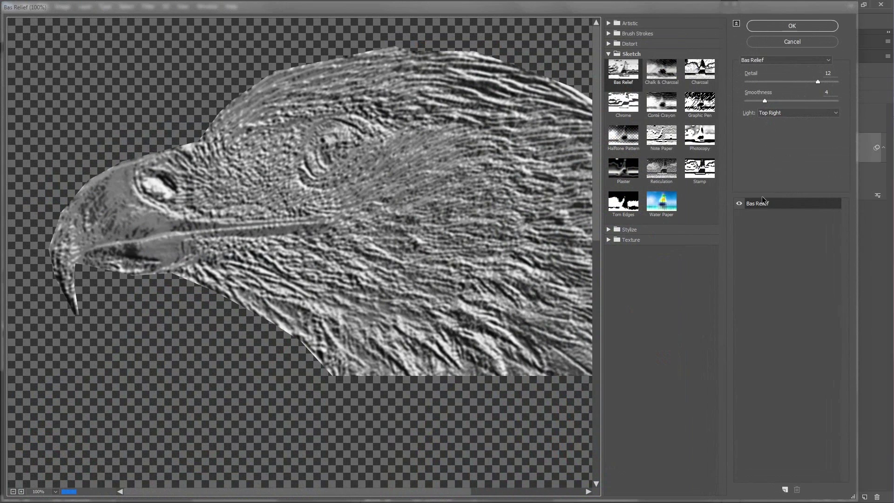
{"action": "left_click", "coordinate": [783, 115]}
{"action": "left_click", "coordinate": [789, 170]}
{"action": "left_click", "coordinate": [807, 28]}
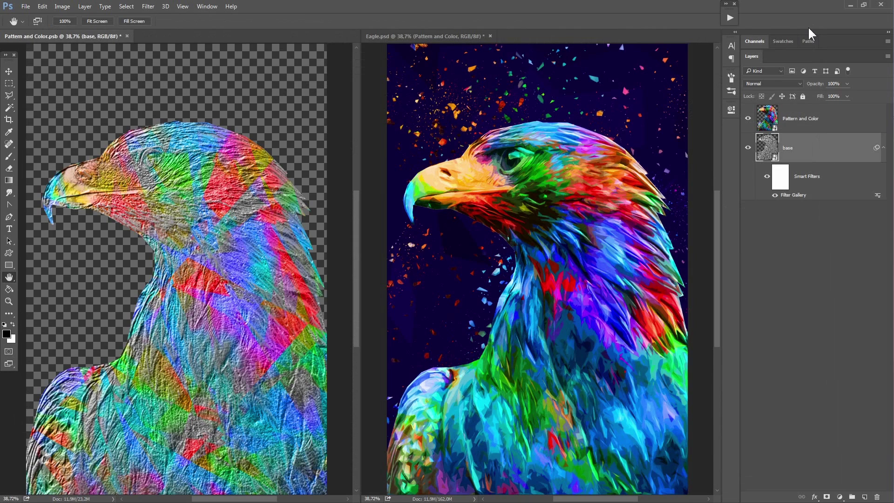
{"action": "left_click", "coordinate": [25, 7]}
{"action": "left_click", "coordinate": [45, 99]}
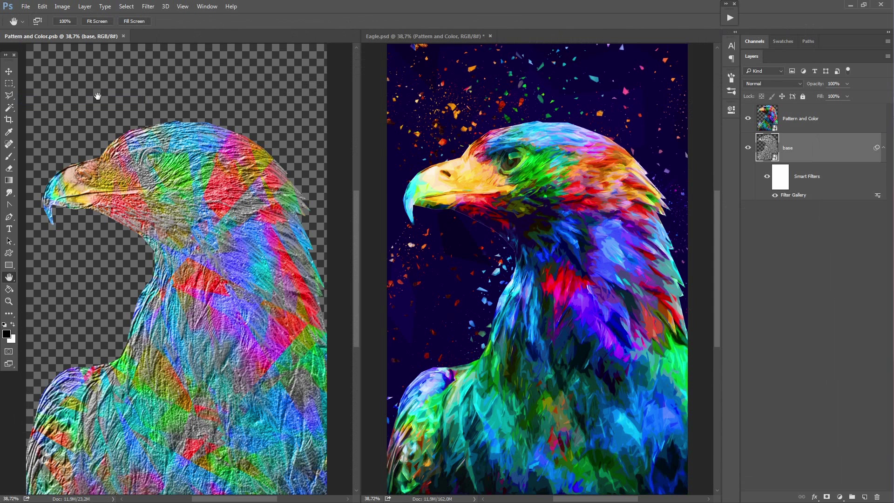
- Close the Pattern and Color.psb tab to return to Eagle.psd
{"action": "left_click", "coordinate": [124, 36]}
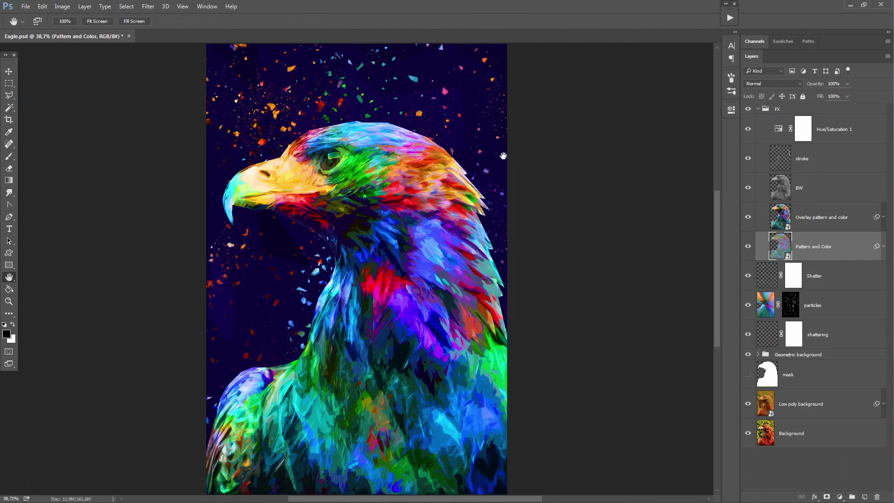